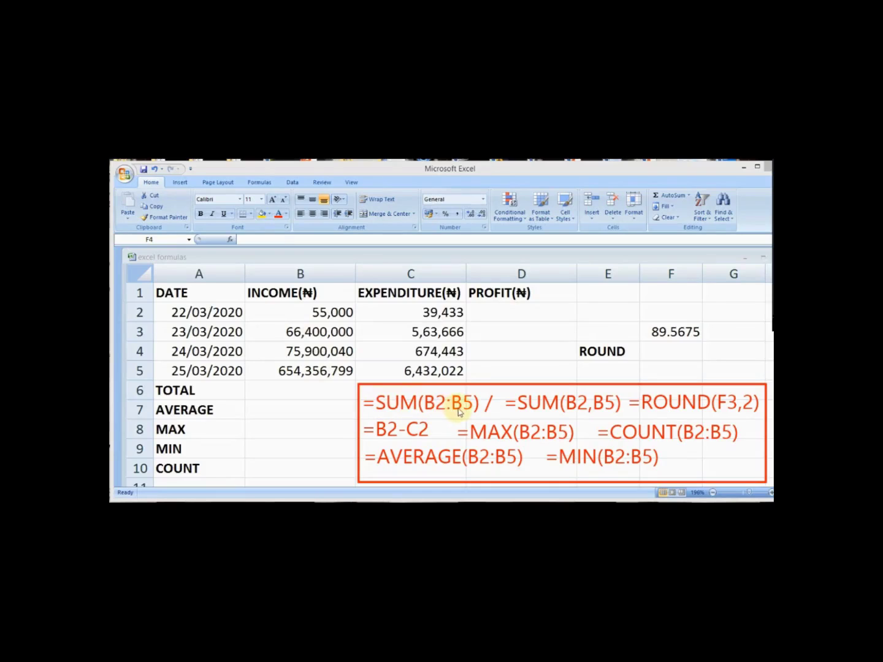
Step: Total the income figures in cell B6 with the formula =SUM(B2:B5)
{"action": "left_click", "coordinate": [274, 385]}
{"action": "left_click", "coordinate": [275, 390]}
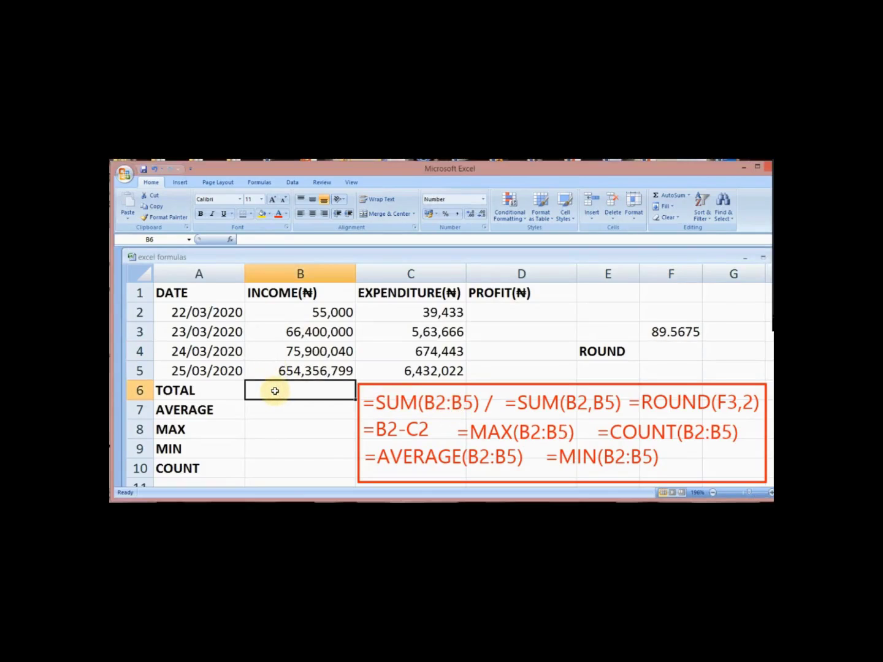
{"action": "type", "text": "=SU"}
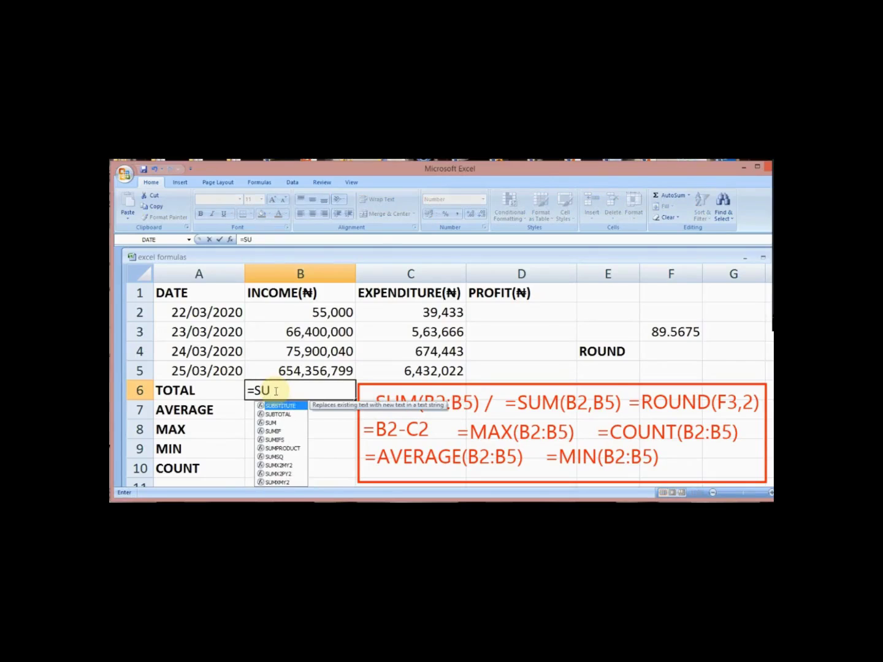
{"action": "type", "text": "M"}
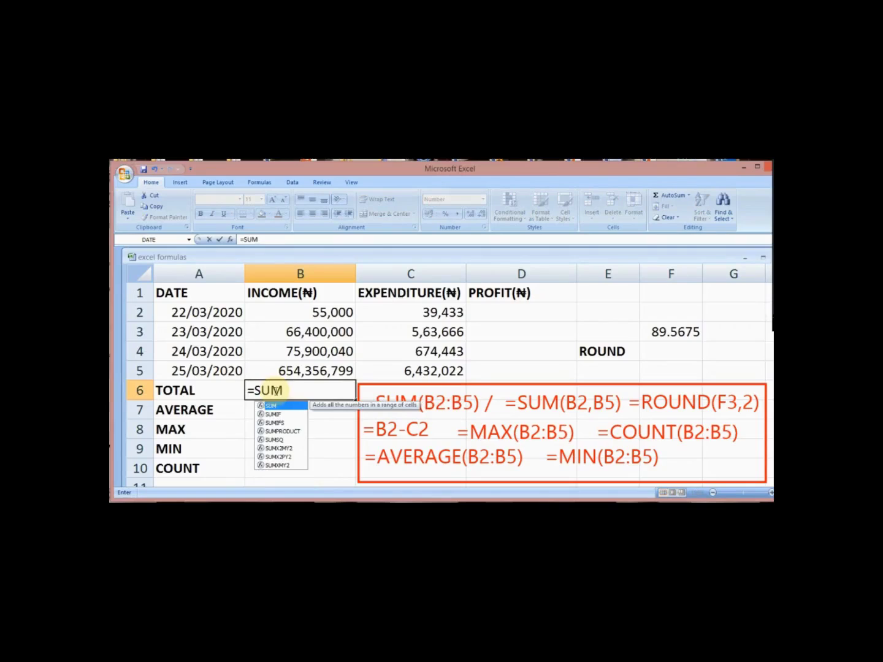
{"action": "type", "text": "(B2"}
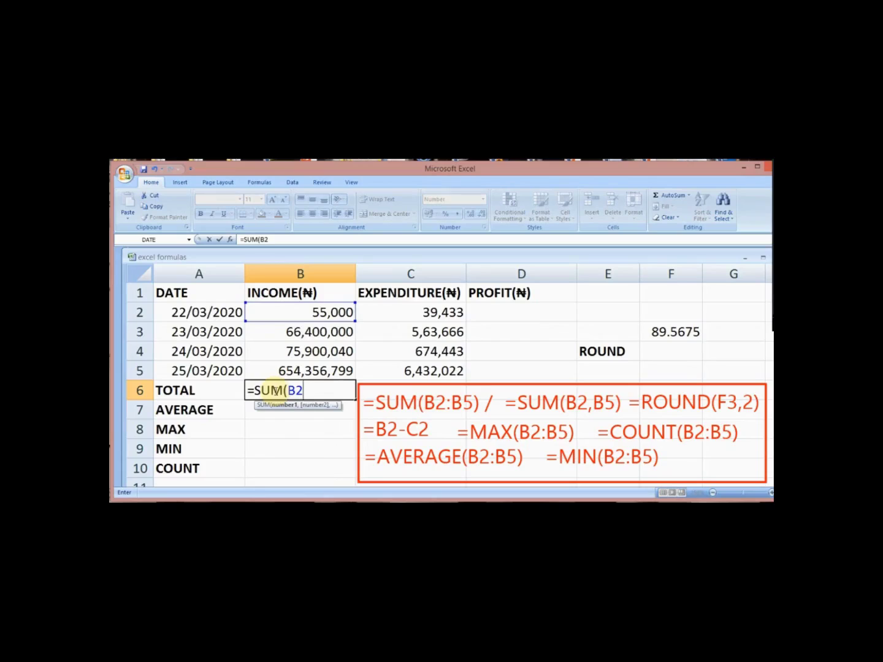
{"action": "type", "text": ":B"}
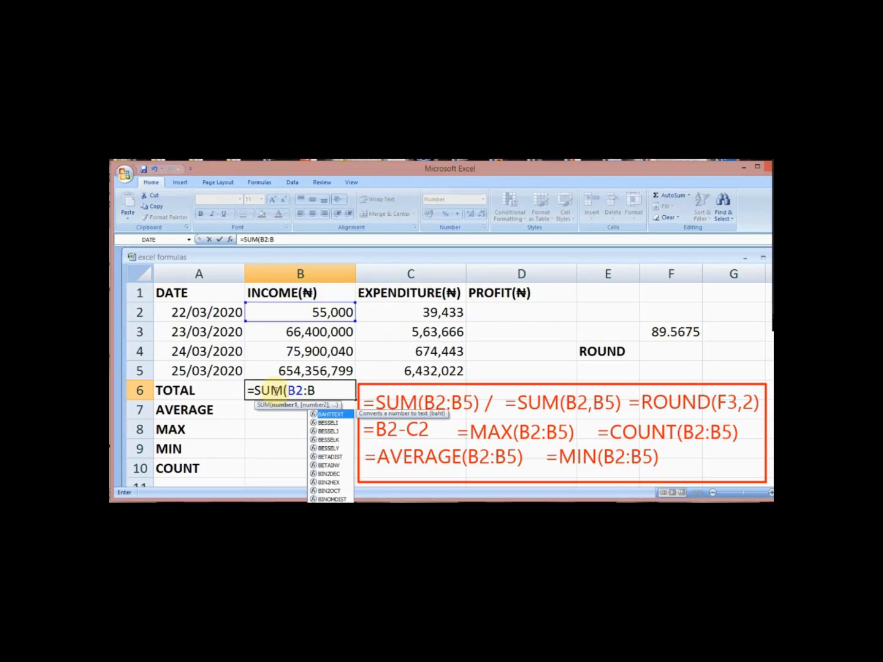
{"action": "type", "text": "5"}
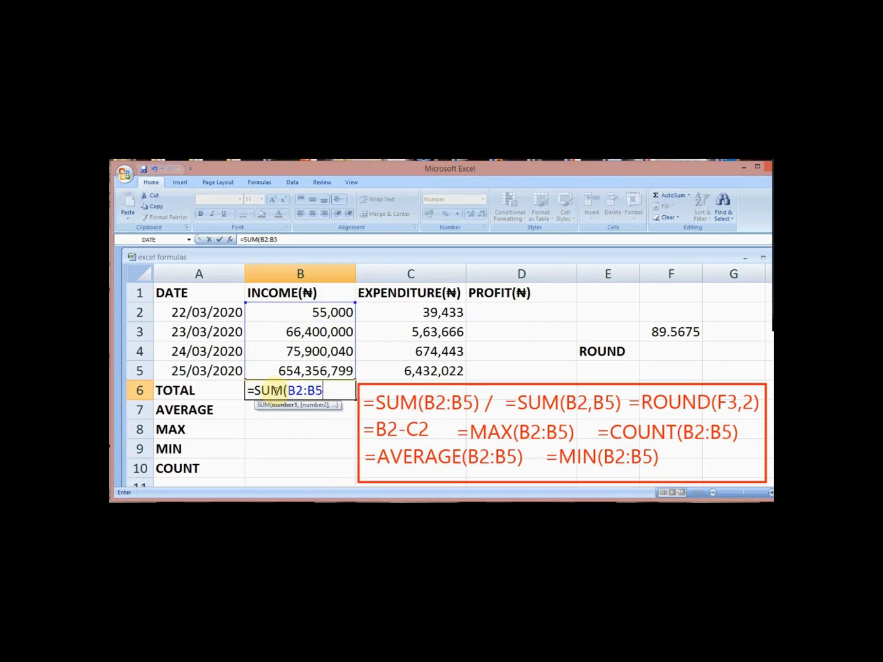
{"action": "type", "text": ")"}
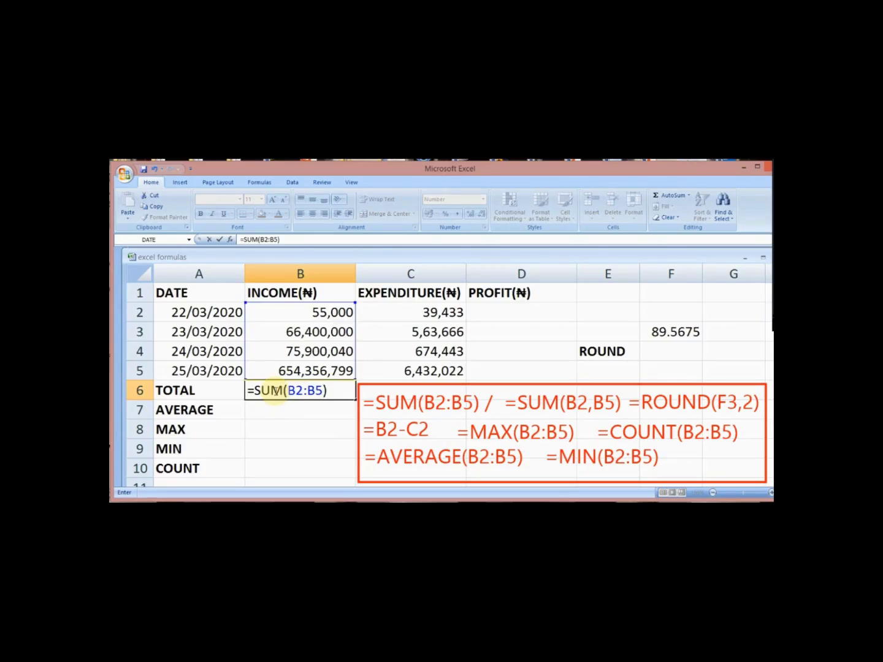
{"action": "key", "text": "Return"}
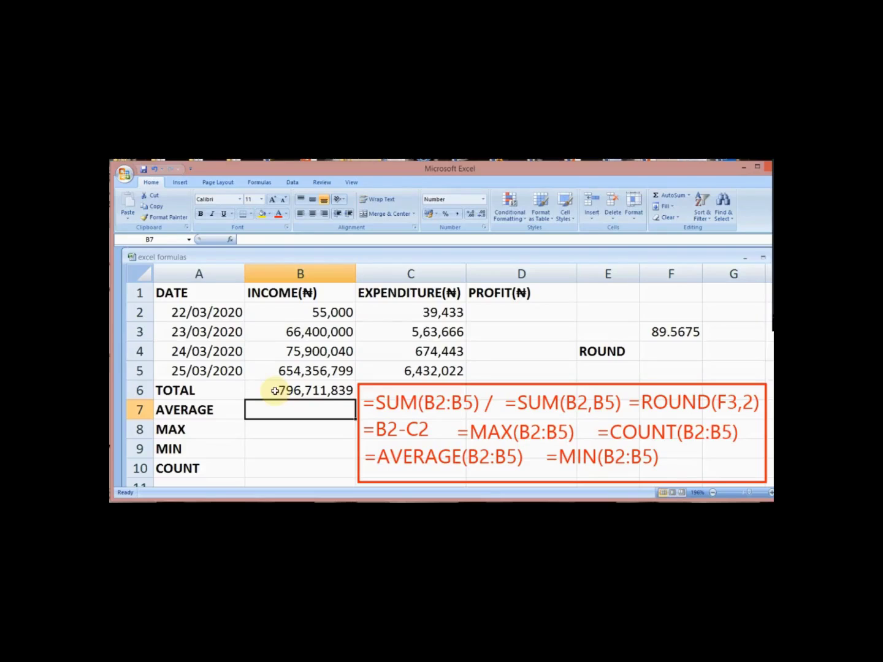
Step: Replace the income total formula in cell B6 with =SUM(B2,B5)
{"action": "left_click", "coordinate": [275, 391]}
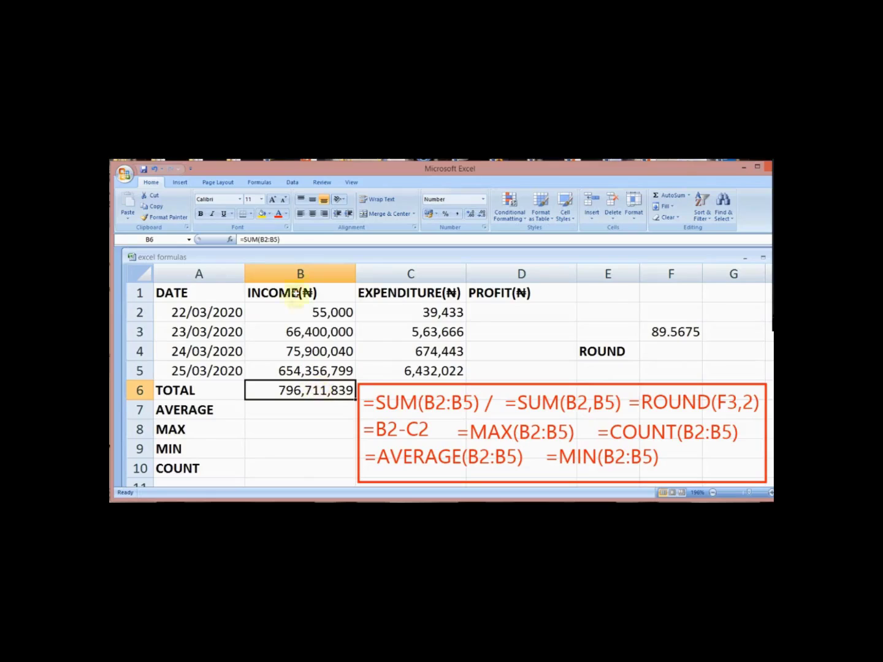
{"action": "left_click", "coordinate": [293, 240]}
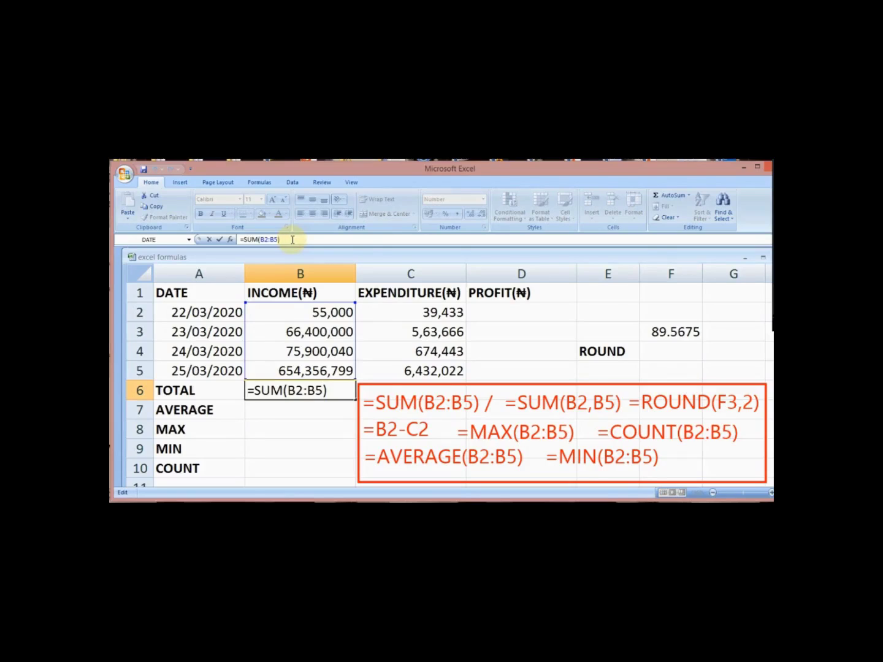
{"action": "key", "text": "BackSpace"}
{"action": "key", "text": "BackSpace"}
{"action": "key", "text": "BackSpace"}
{"action": "key", "text": "BackSpace"}
{"action": "key", "text": "BackSpace"}
{"action": "key", "text": "BackSpace"}
{"action": "key", "text": "BackSpace"}
{"action": "key", "text": "BackSpace"}
{"action": "key", "text": "BackSpace"}
{"action": "key", "text": "BackSpace"}
{"action": "key", "text": "BackSpace"}
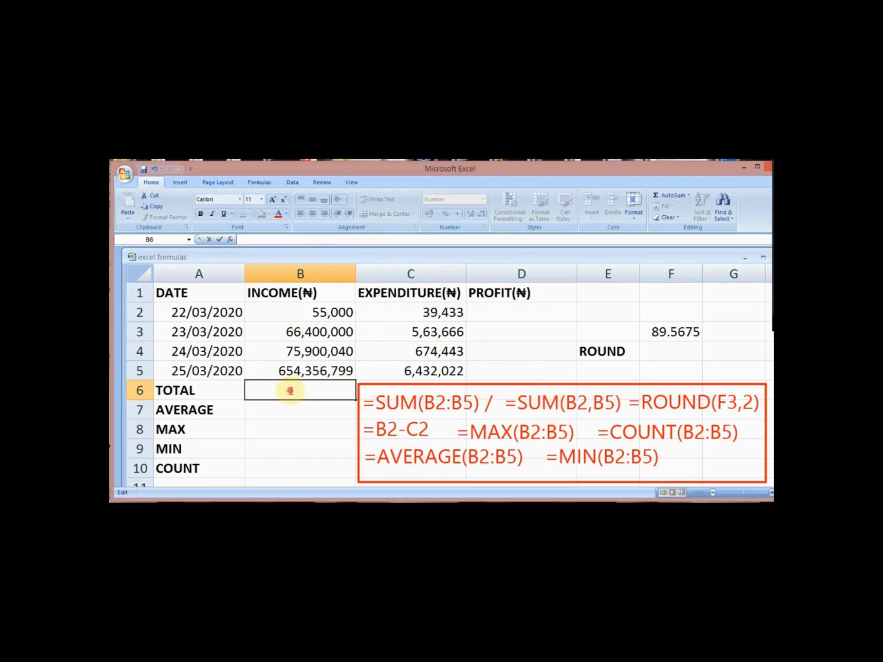
{"action": "type", "text": "=SU"}
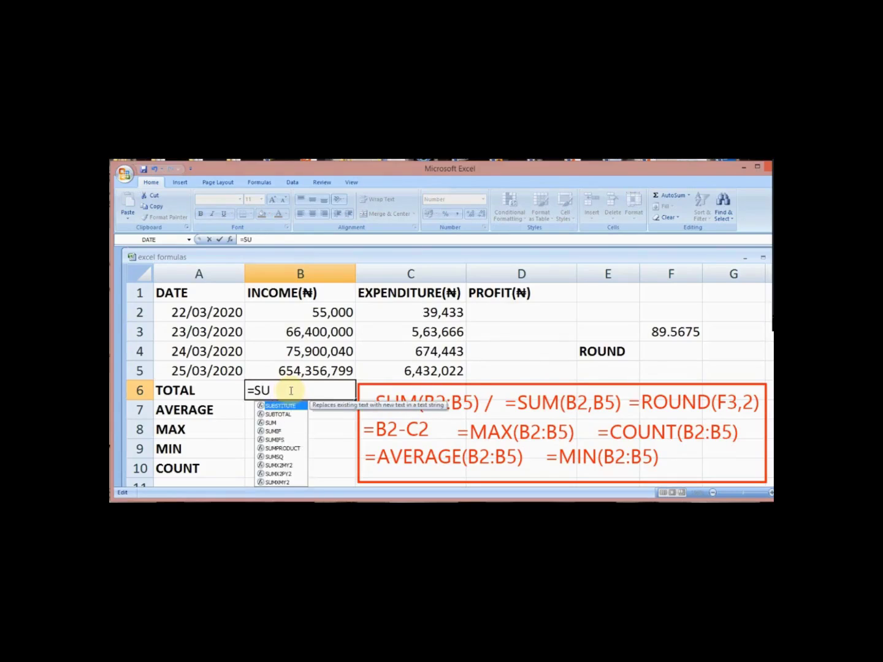
{"action": "type", "text": "M("}
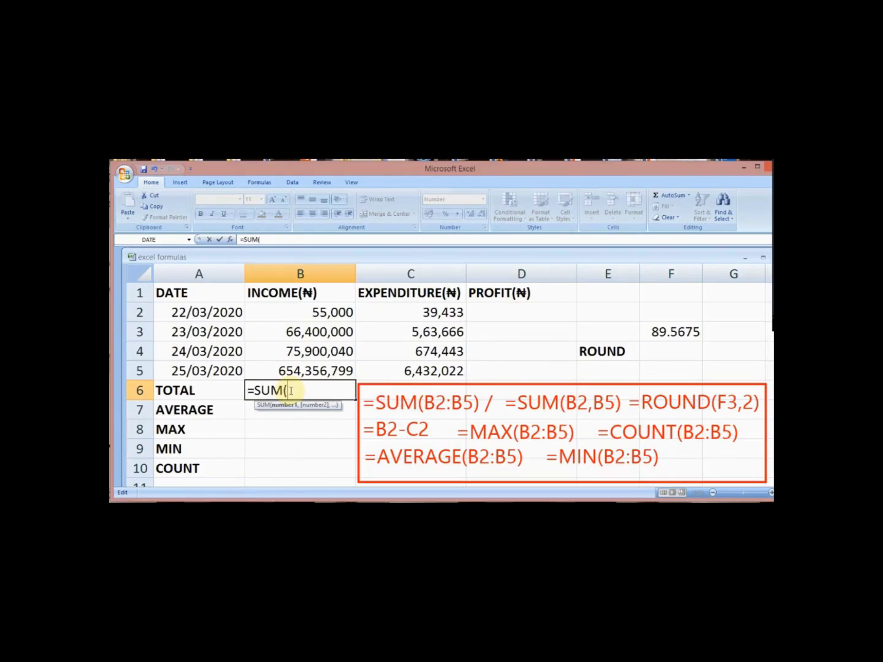
{"action": "type", "text": "B2,"}
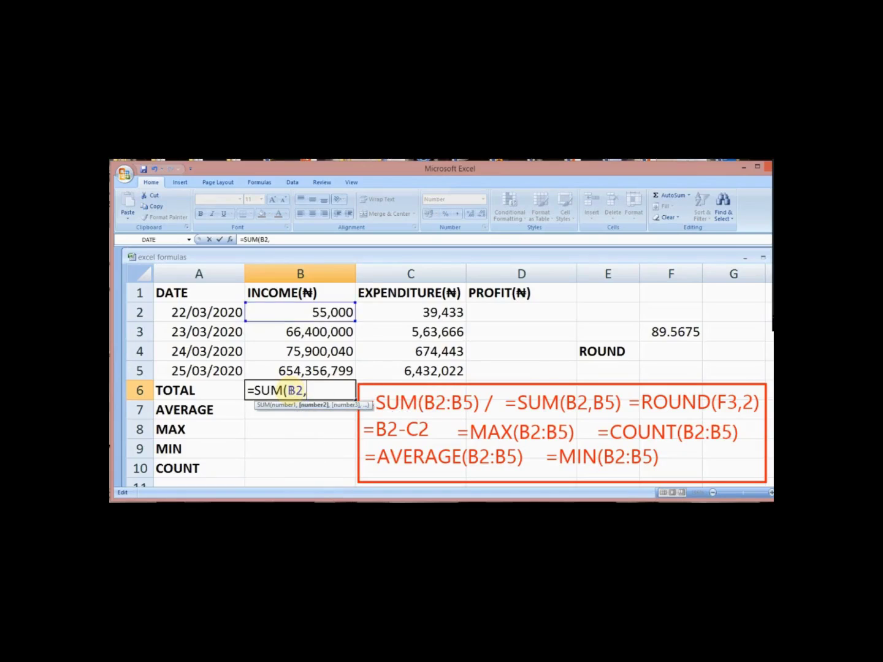
{"action": "type", "text": "B5"}
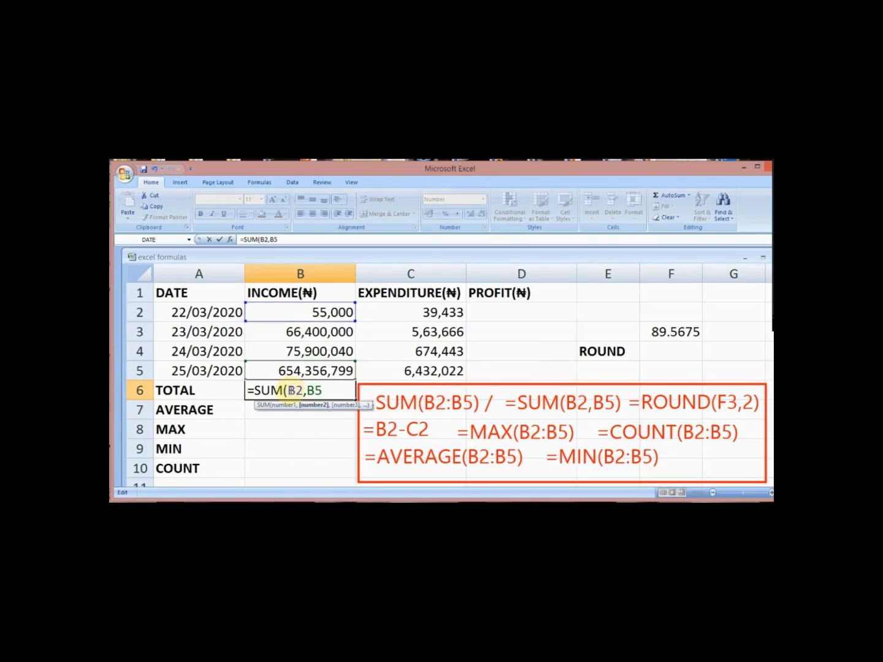
{"action": "type", "text": ")"}
{"action": "key", "text": "Return"}
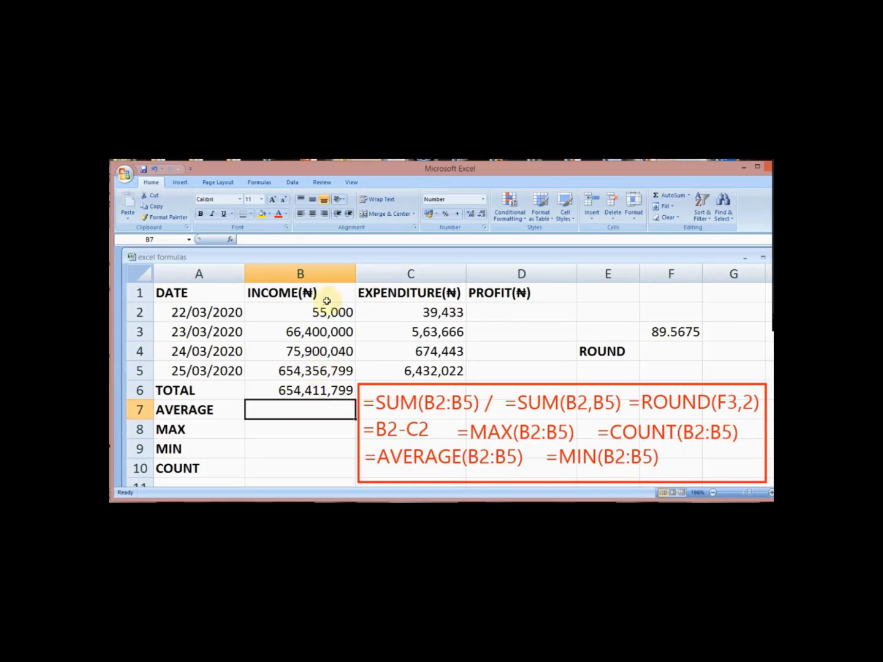
{"action": "left_click", "coordinate": [315, 391]}
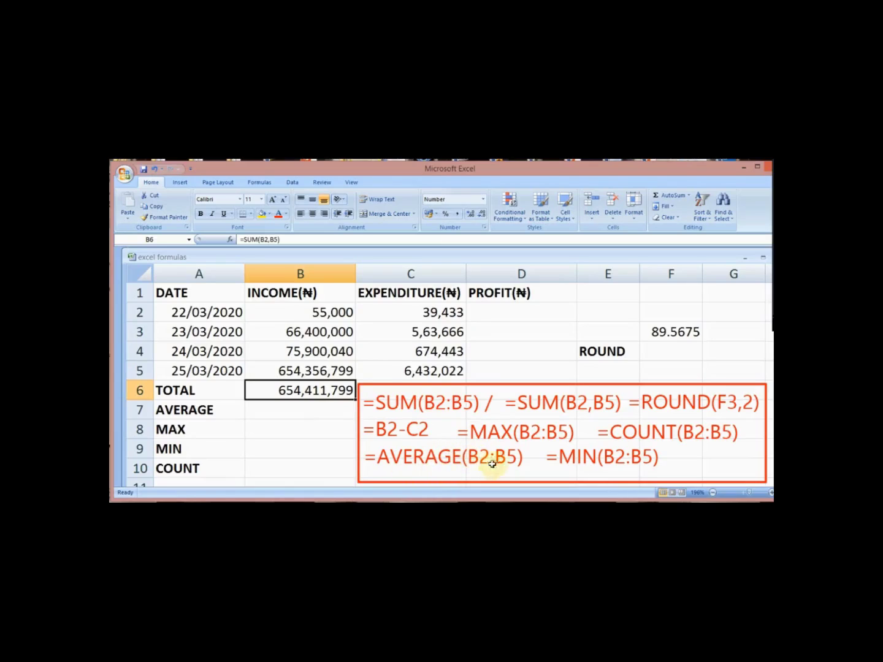
Step: Calculate the average income in cell B7 with the formula =AVERAGE(B2:B5)
{"action": "left_click", "coordinate": [288, 413]}
{"action": "type", "text": "="}
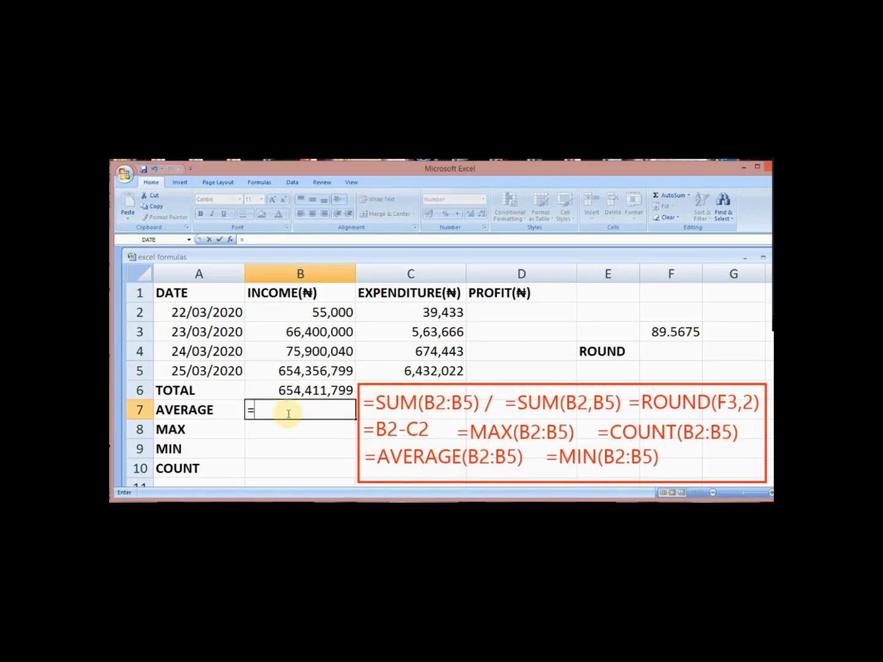
{"action": "type", "text": "AVERGA"}
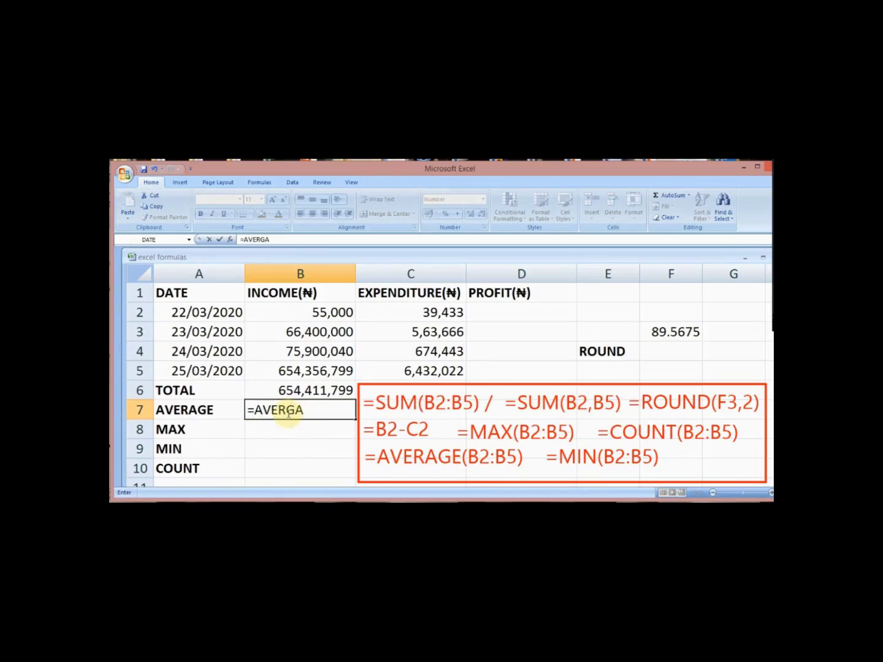
{"action": "type", "text": "E"}
{"action": "key", "text": "BackSpace"}
{"action": "key", "text": "BackSpace"}
{"action": "key", "text": "BackSpace"}
{"action": "type", "text": "AGE"}
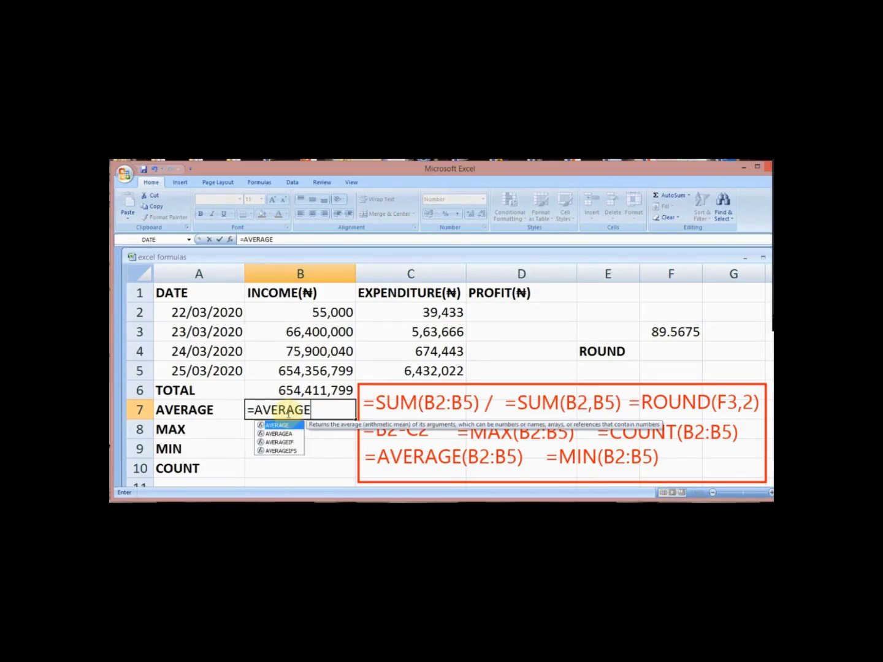
{"action": "type", "text": "("}
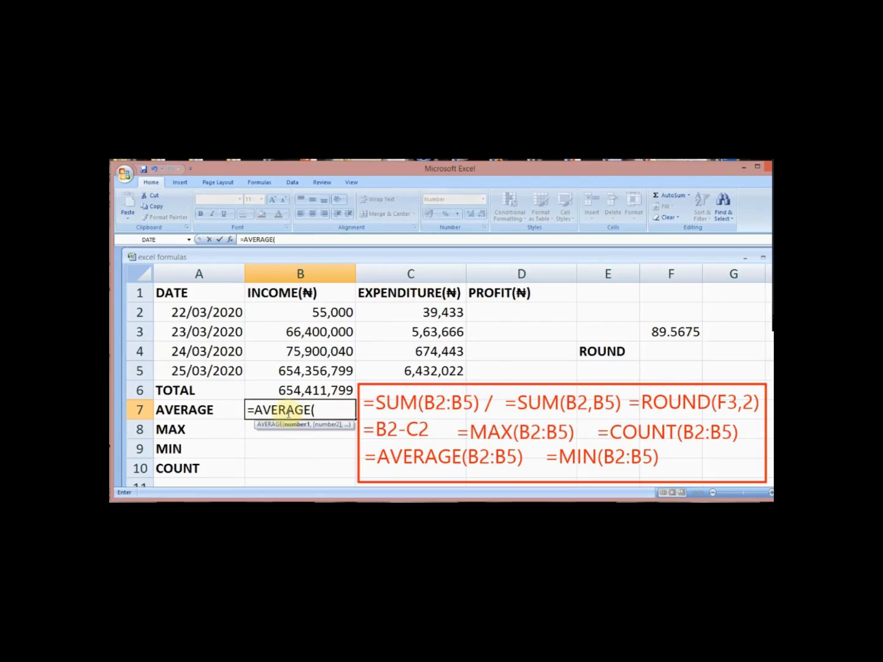
{"action": "type", "text": "B2"}
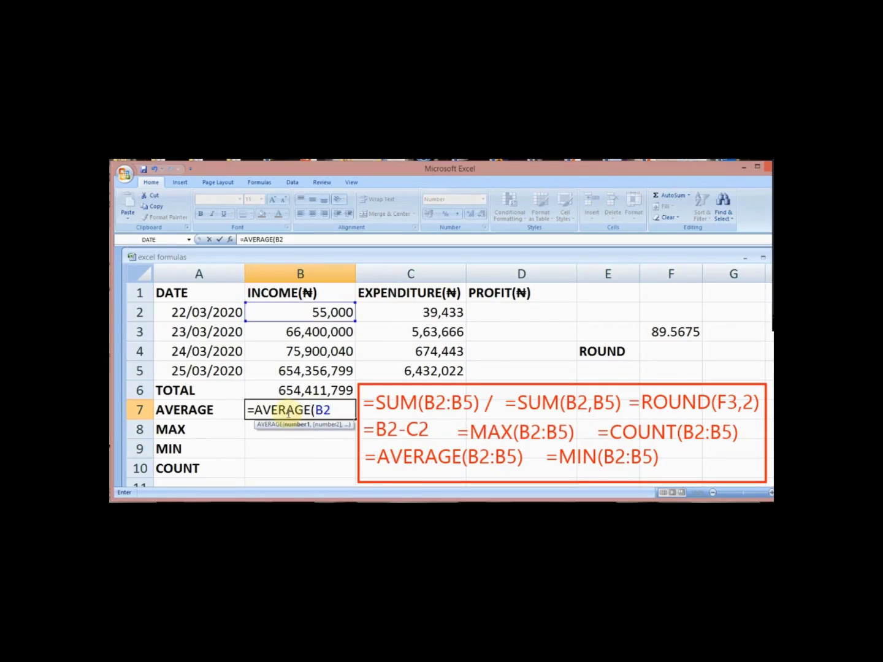
{"action": "type", "text": ":B5"}
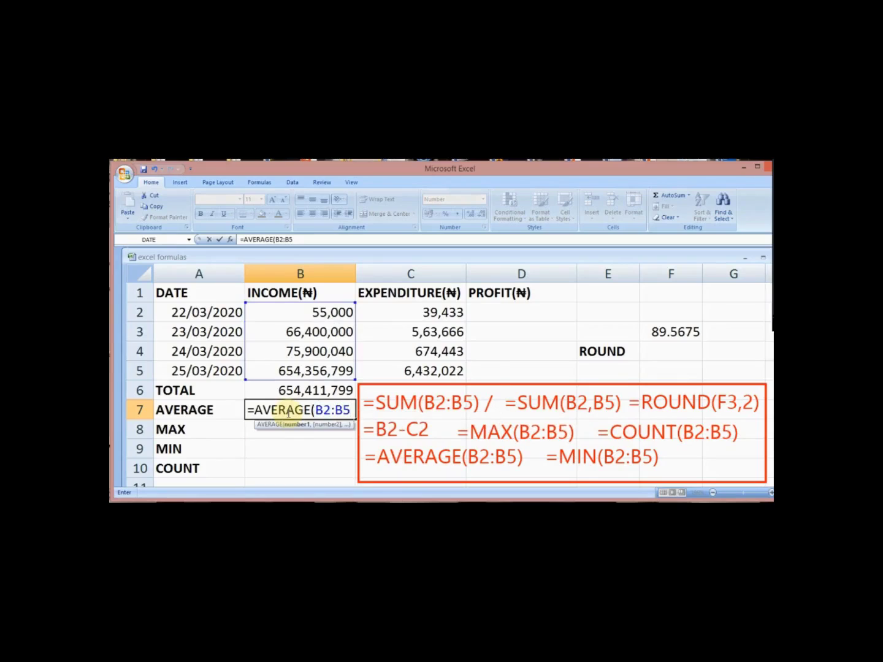
{"action": "type", "text": ")"}
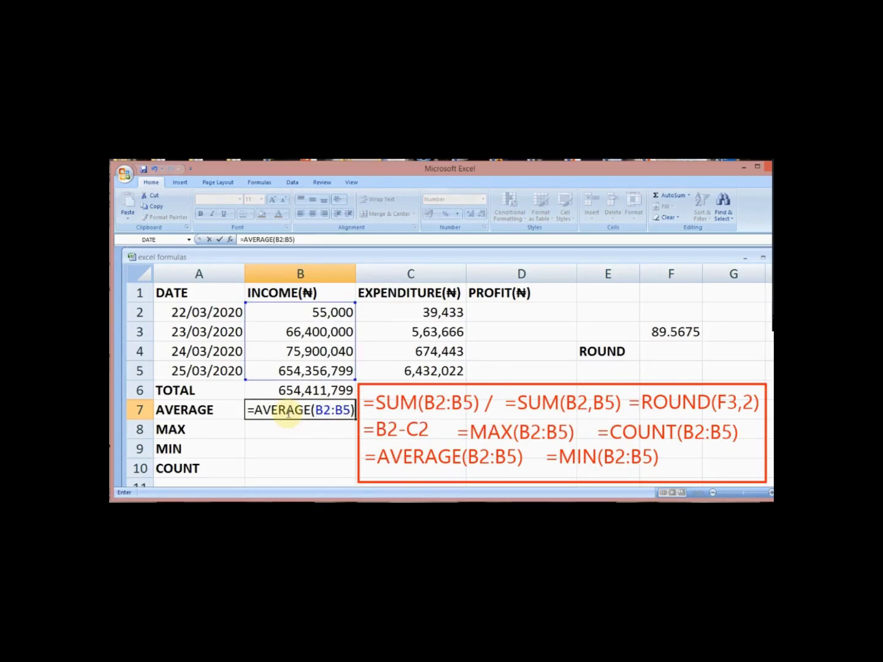
{"action": "key", "text": "Return"}
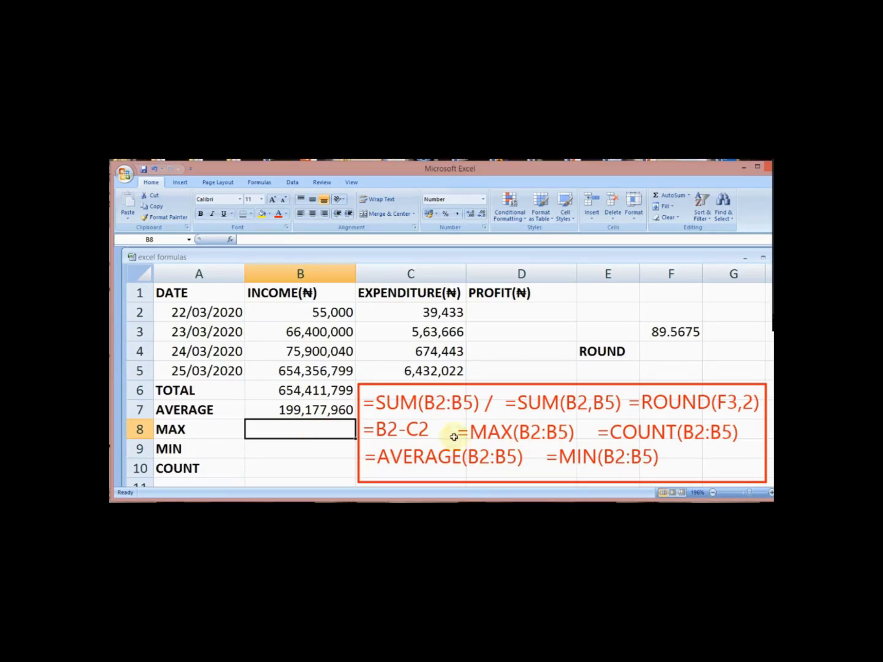
Step: Find the highest income in cell B8 with the formula =MAX(B2:B5)
{"action": "left_click", "coordinate": [320, 429]}
{"action": "type", "text": "="}
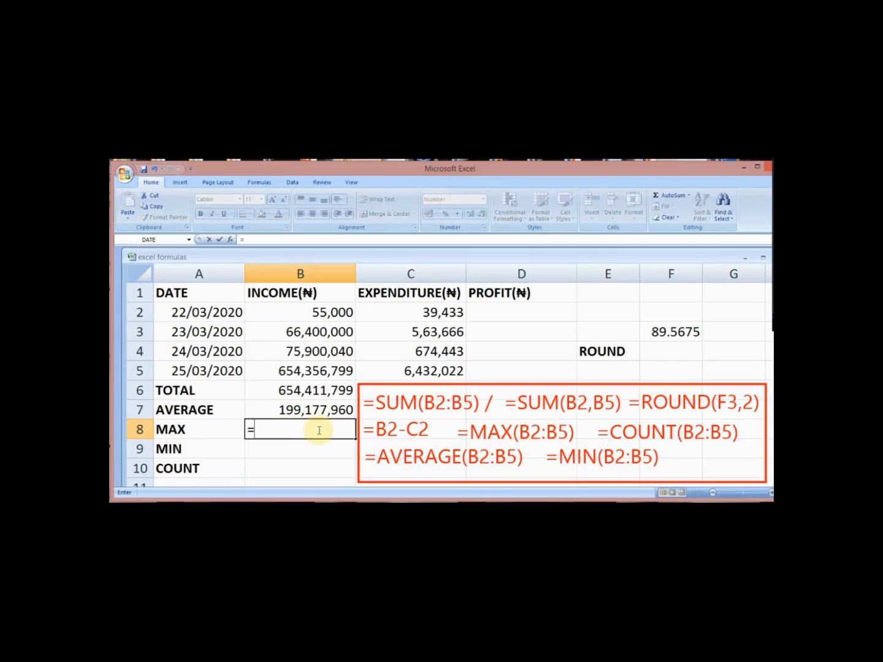
{"action": "type", "text": "MA"}
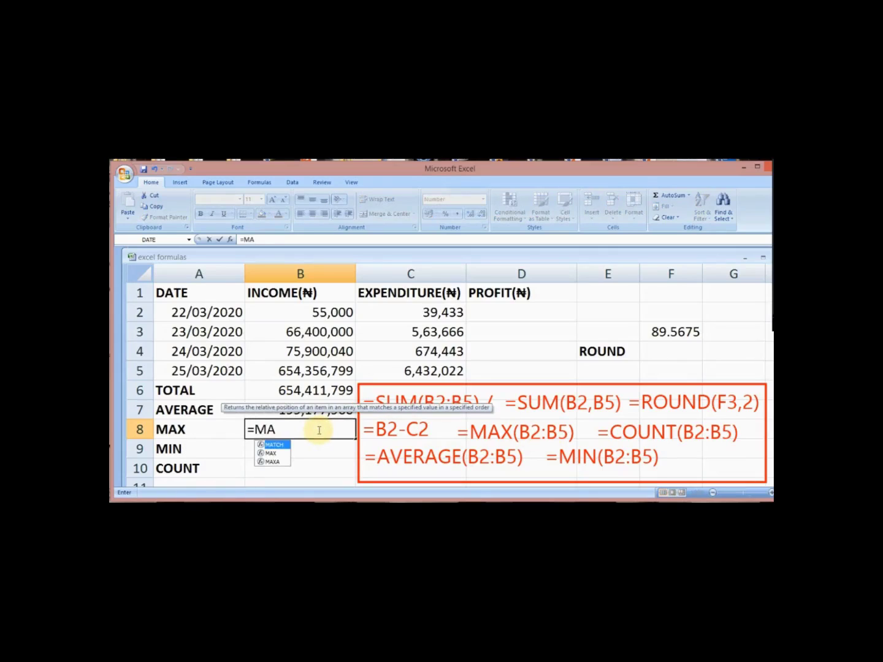
{"action": "type", "text": "X("}
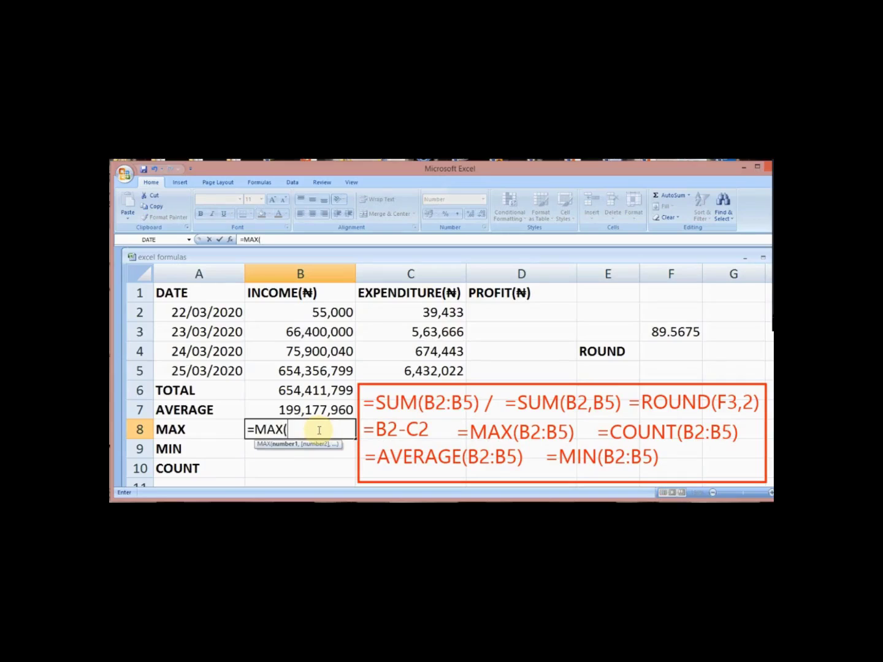
{"action": "type", "text": "B"}
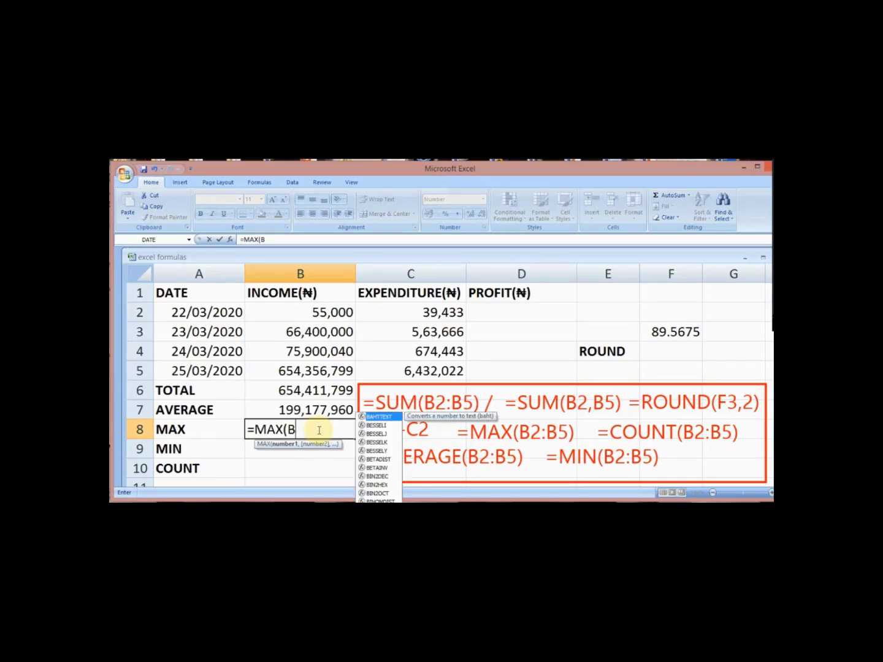
{"action": "type", "text": "2:"}
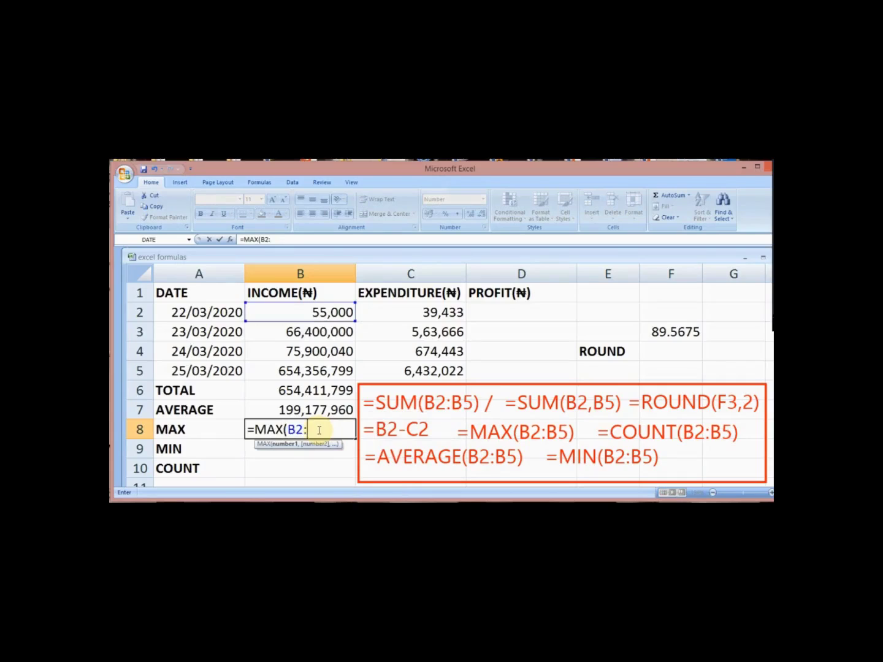
{"action": "type", "text": "B5)"}
{"action": "key", "text": "Return"}
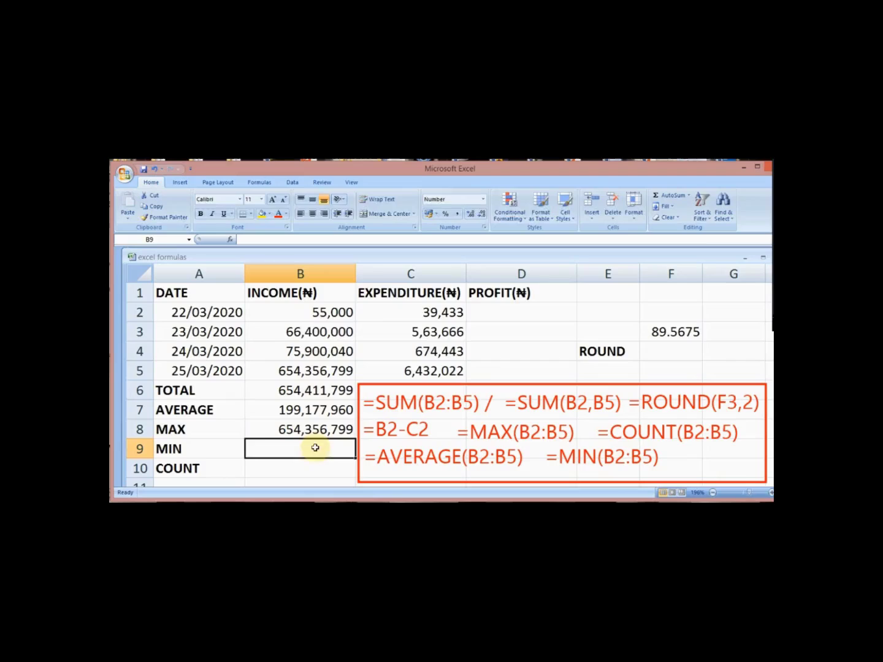
Step: Find the lowest income in cell B9 with the formula =MIN(B2:B5)
{"action": "type", "text": "=MI"}
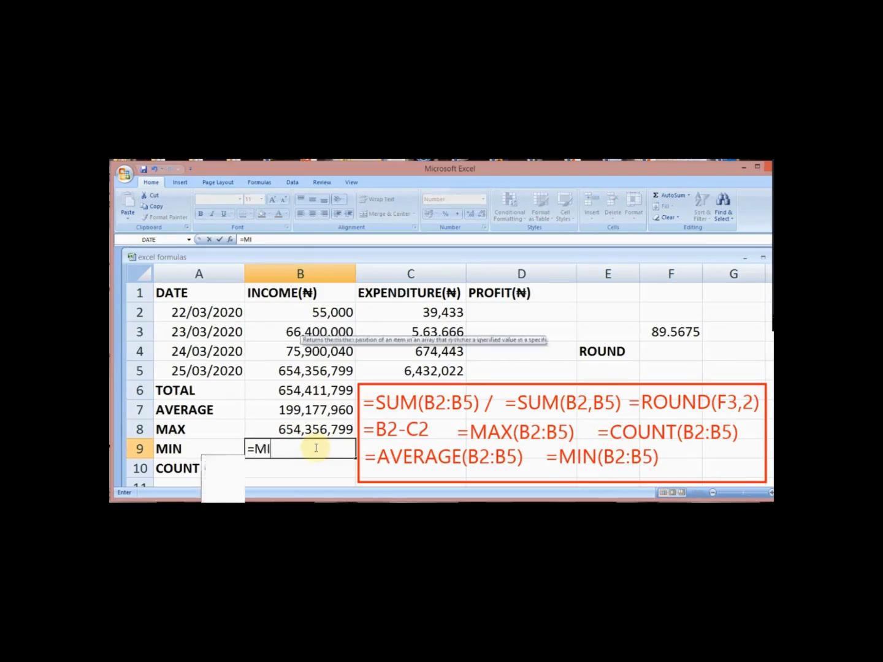
{"action": "type", "text": "N("}
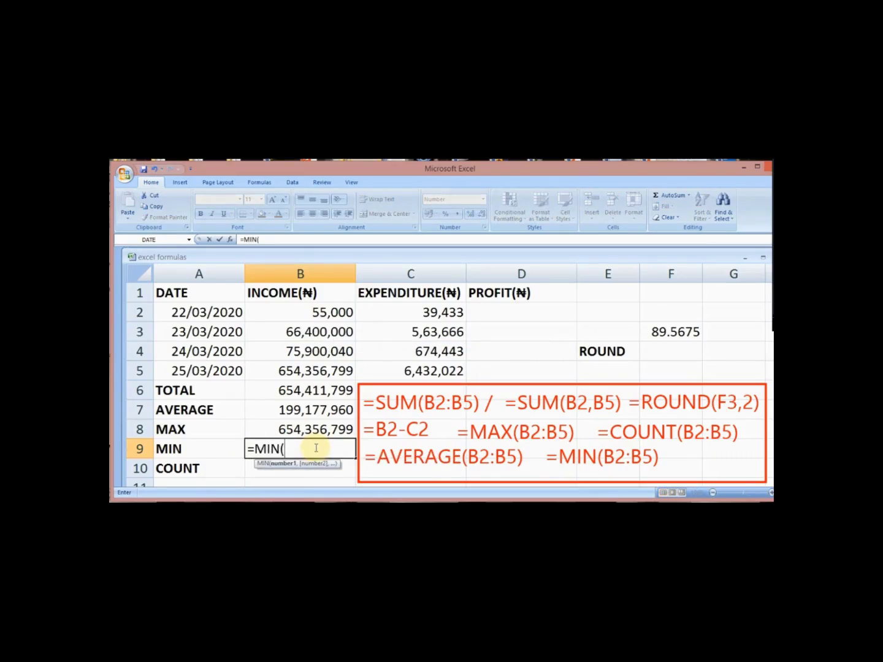
{"action": "type", "text": "B2:B5)"}
{"action": "key", "text": "Return"}
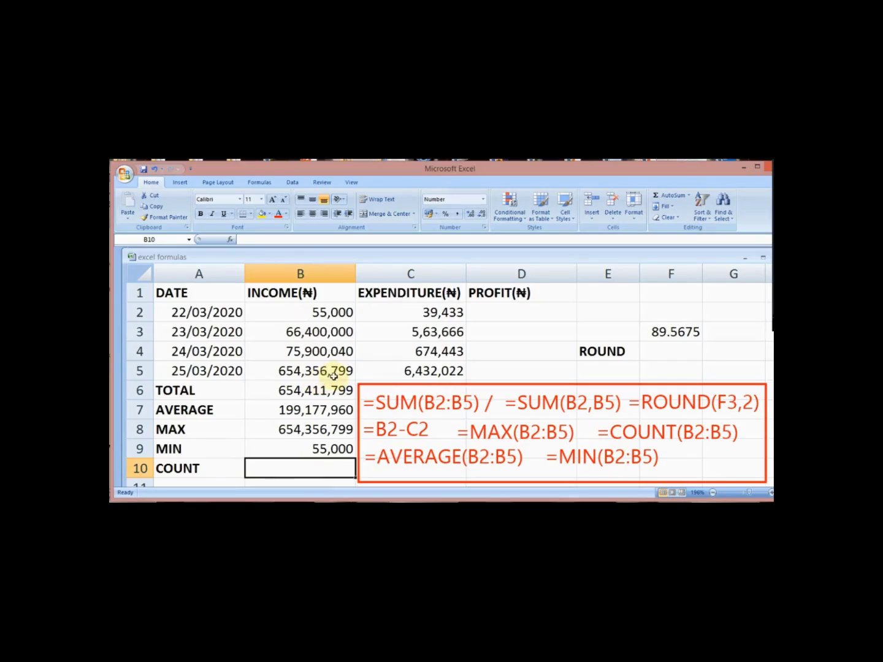
{"action": "left_click", "coordinate": [318, 314]}
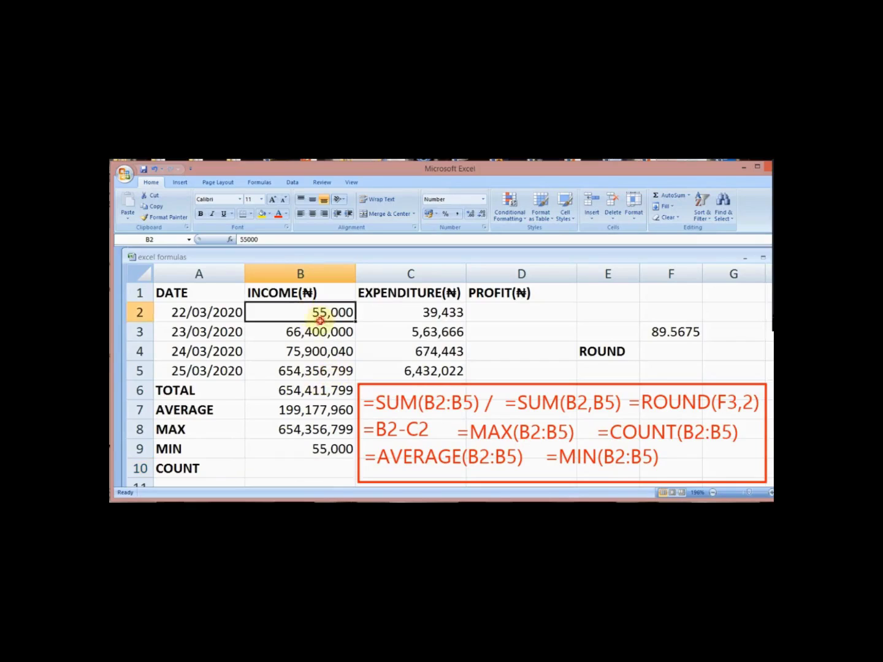
Step: Count the income entries in cell B10 with the formula =COUNT(B2:B5)
{"action": "left_click", "coordinate": [318, 331]}
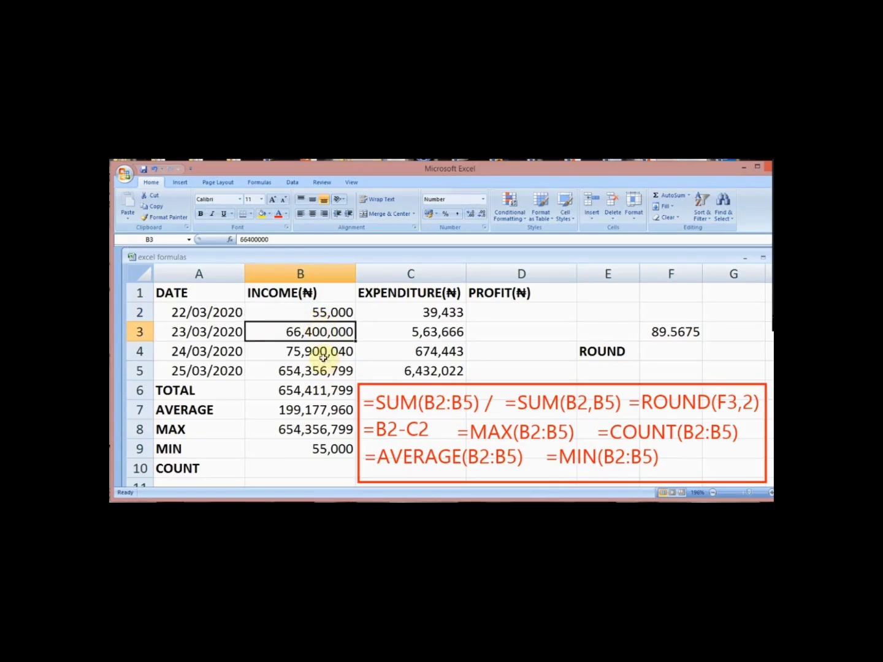
{"action": "left_click", "coordinate": [322, 356]}
{"action": "left_click", "coordinate": [321, 370]}
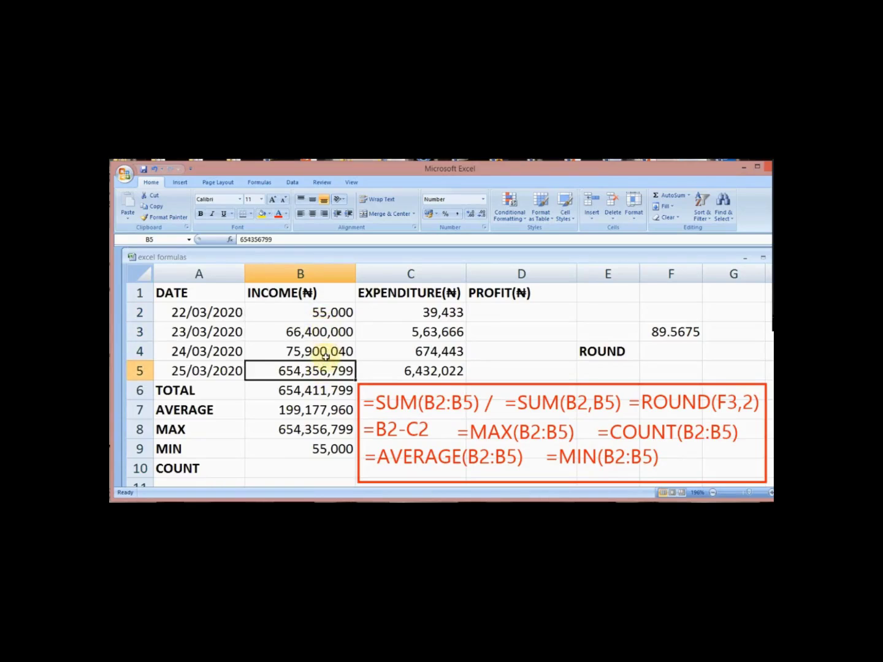
{"action": "left_click", "coordinate": [307, 472]}
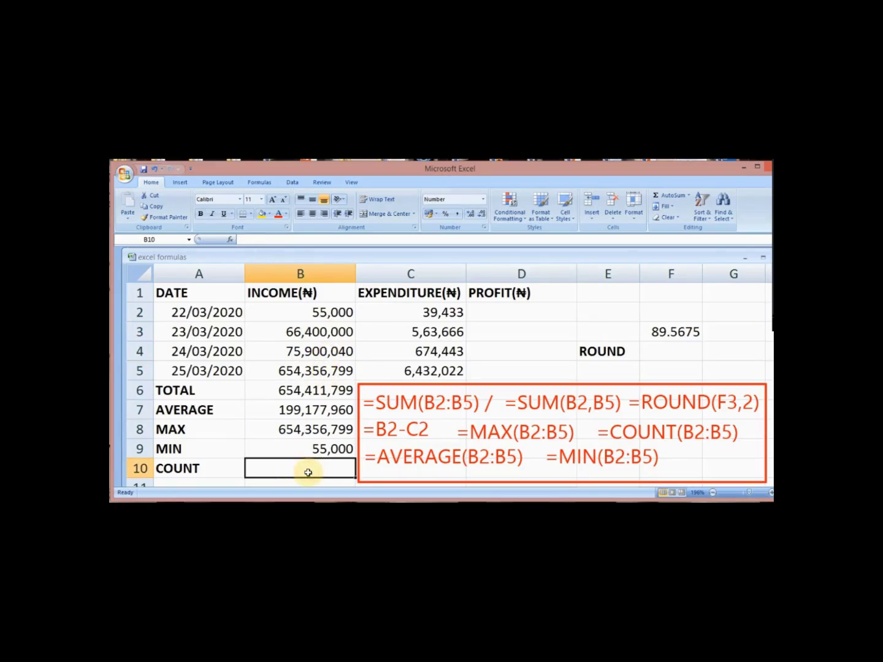
{"action": "type", "text": "="}
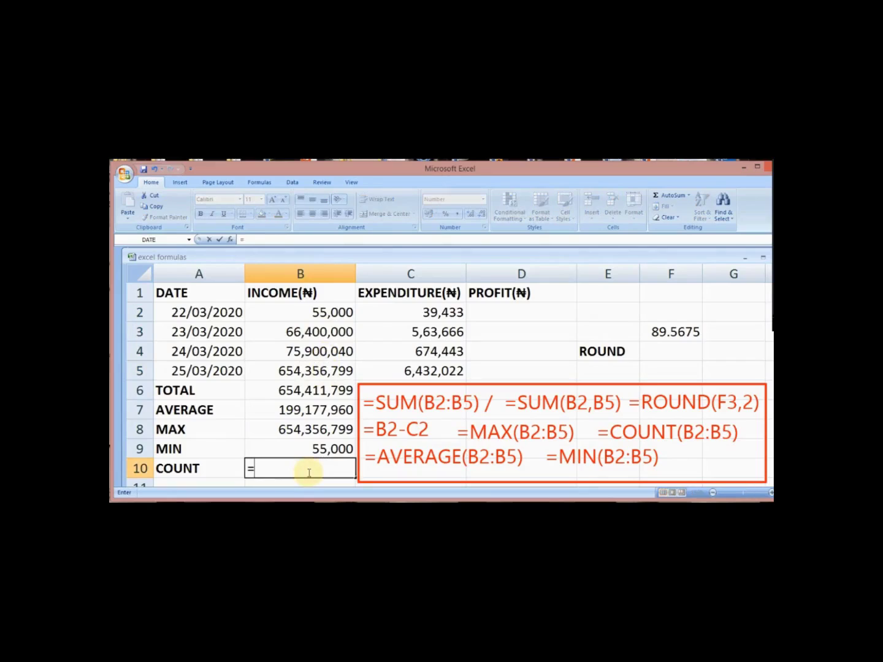
{"action": "type", "text": "COUN"}
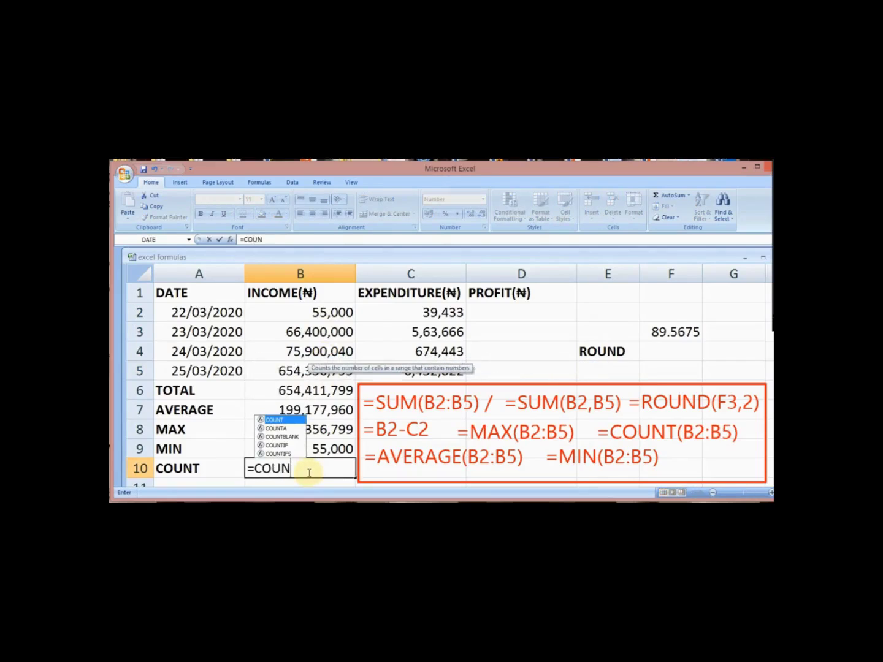
{"action": "type", "text": "T("}
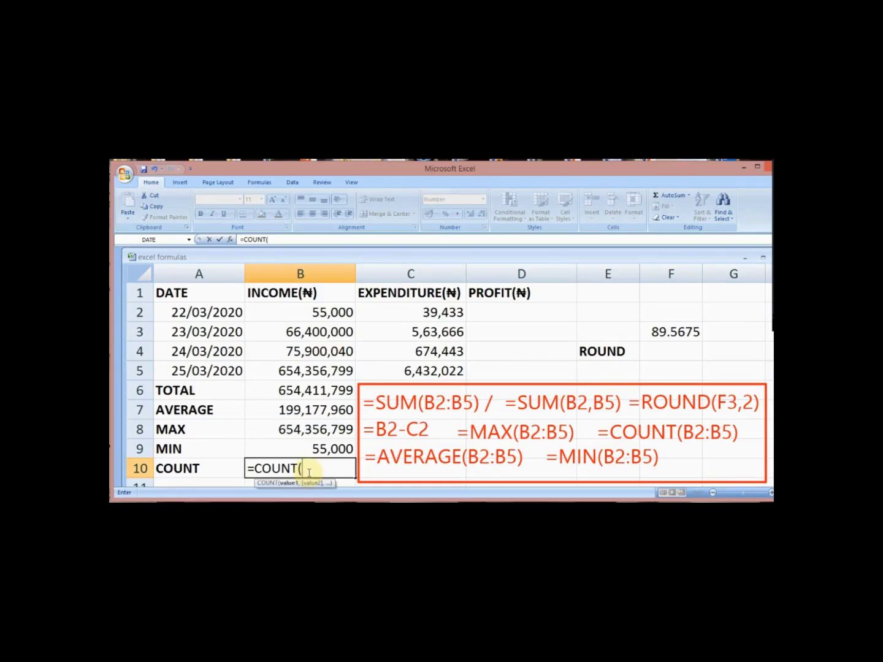
{"action": "type", "text": "B2:B5)"}
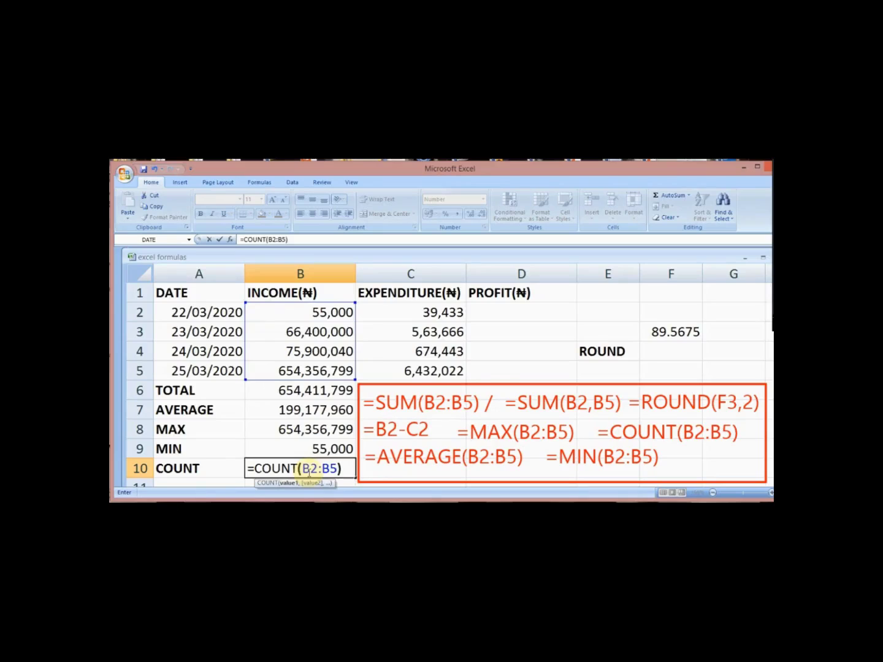
{"action": "key", "text": "Return"}
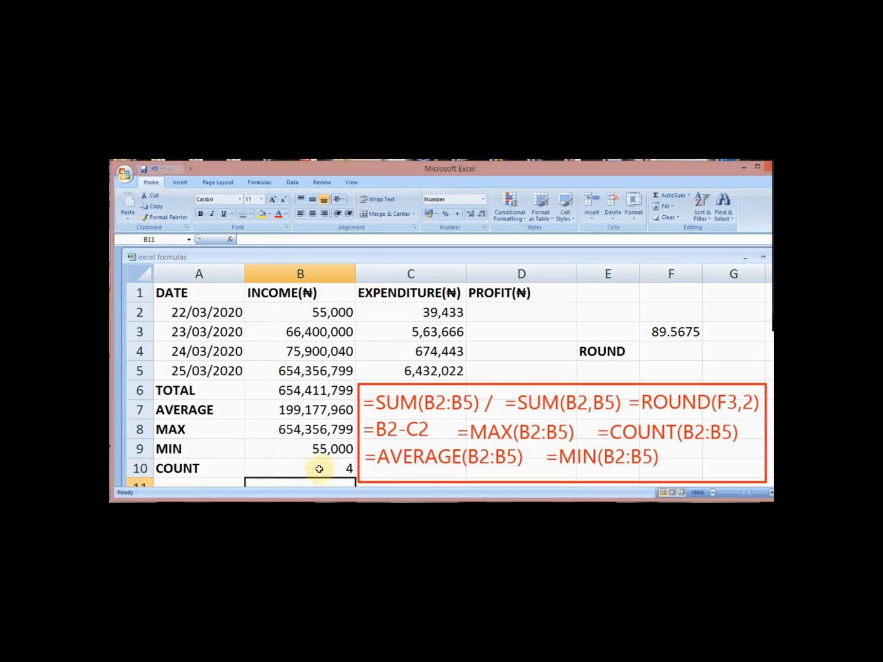
{"action": "left_click", "coordinate": [331, 469]}
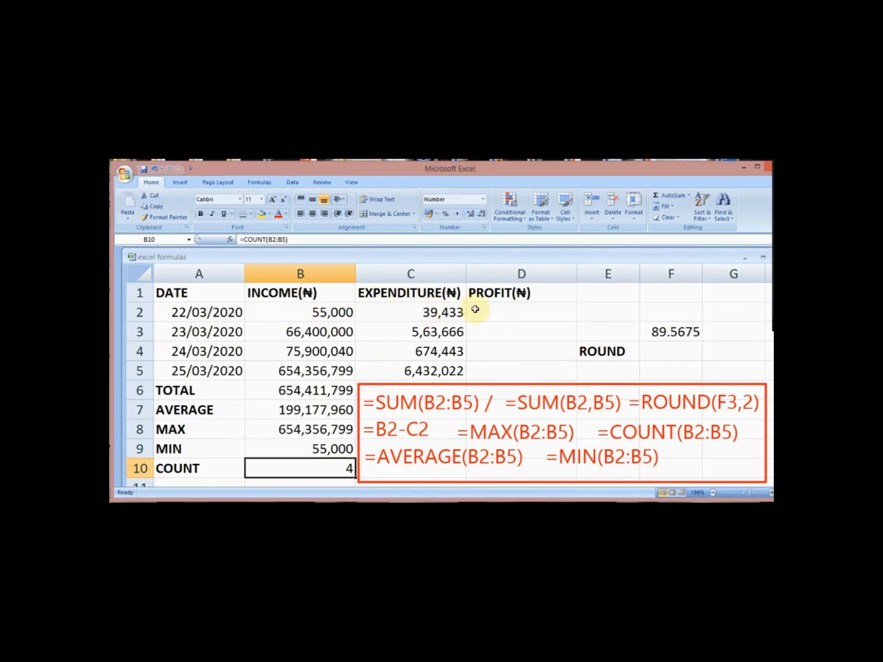
Step: Calculate the profit for 22/03/2020 in cell D2 by subtracting expenditure from income with the formula =B2-C2
{"action": "left_click", "coordinate": [498, 311]}
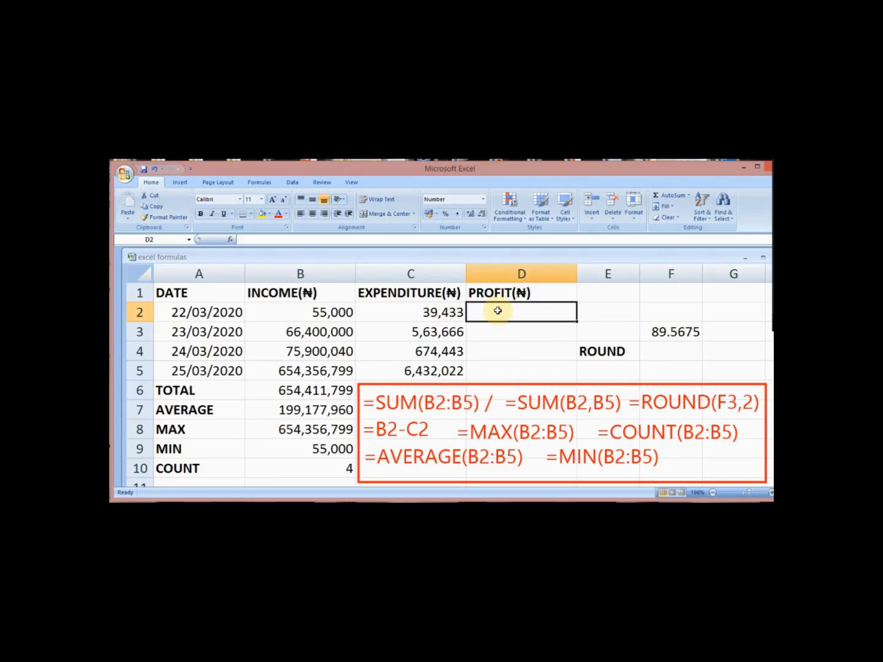
{"action": "type", "text": "+"}
{"action": "key", "text": "BackSpace"}
{"action": "type", "text": "="}
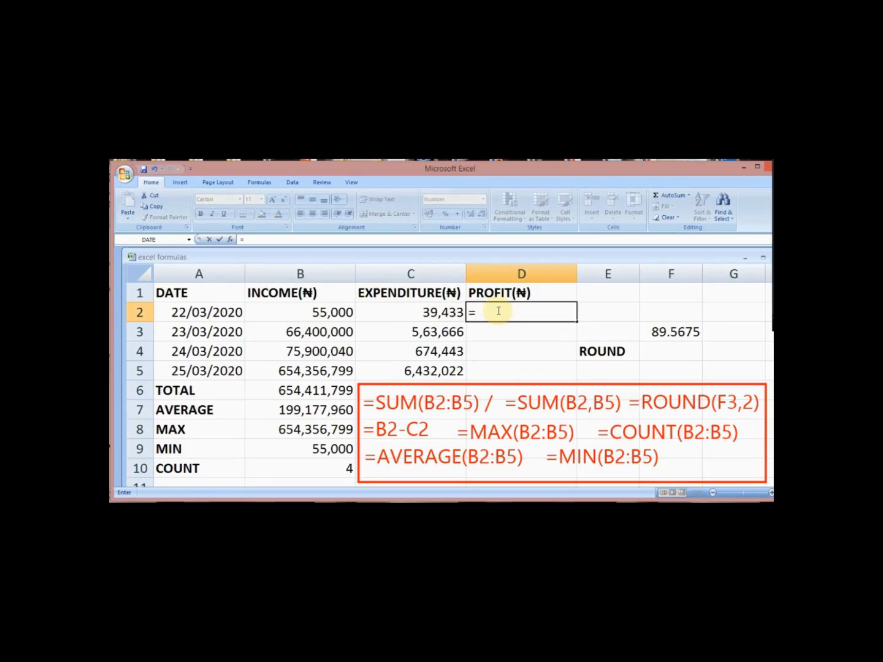
{"action": "type", "text": "B"}
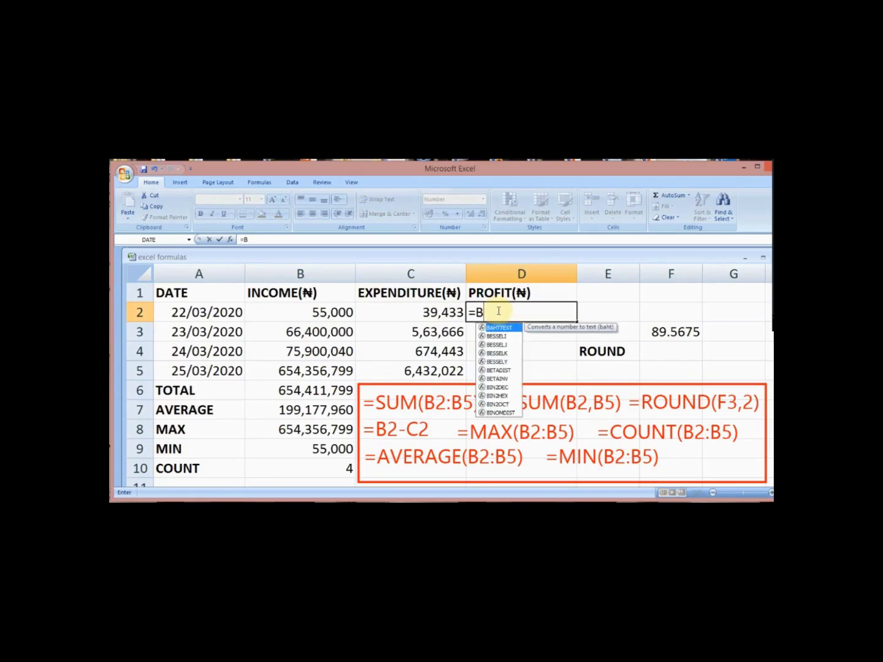
{"action": "type", "text": "2-C"}
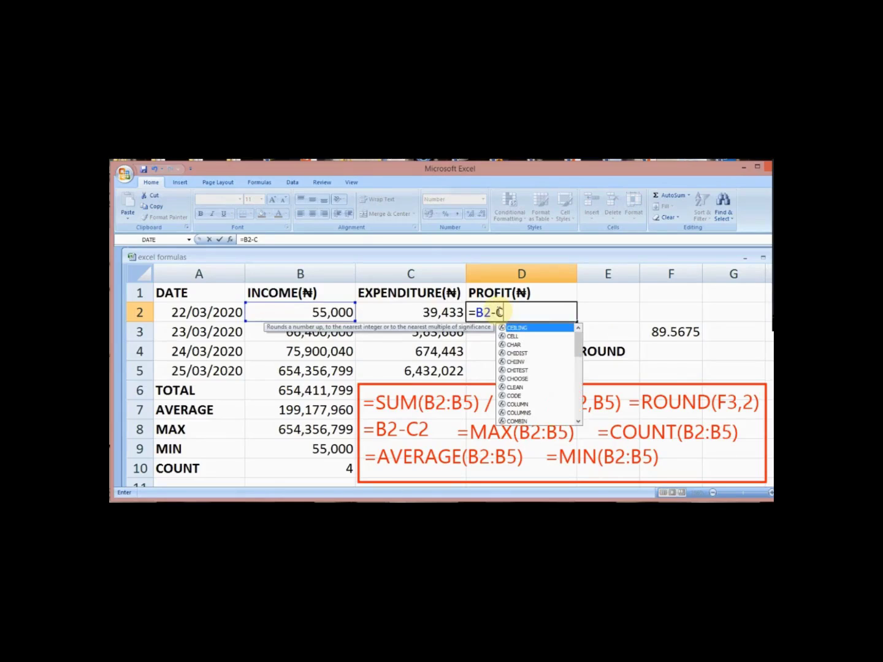
{"action": "type", "text": "2"}
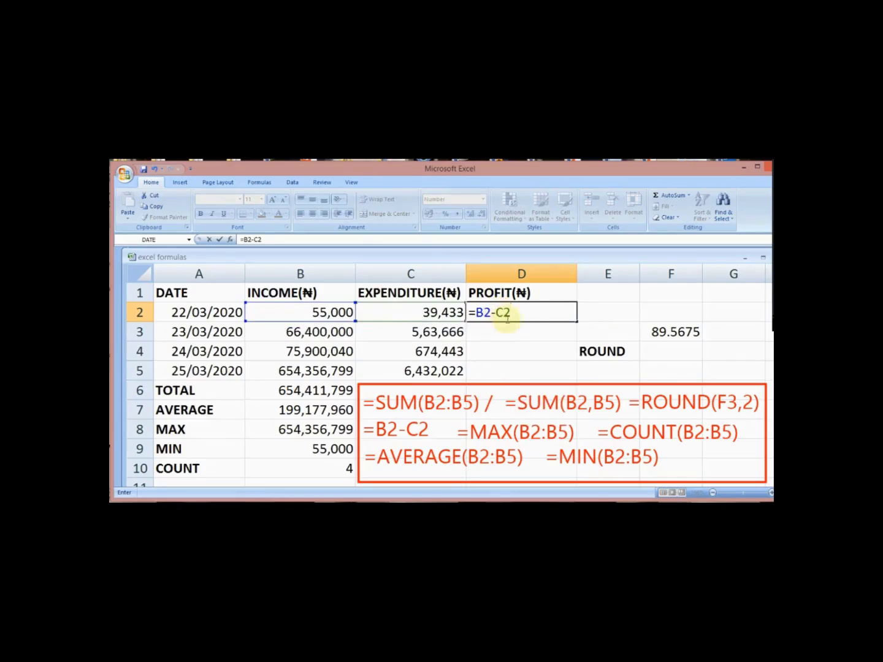
{"action": "key", "text": "Return"}
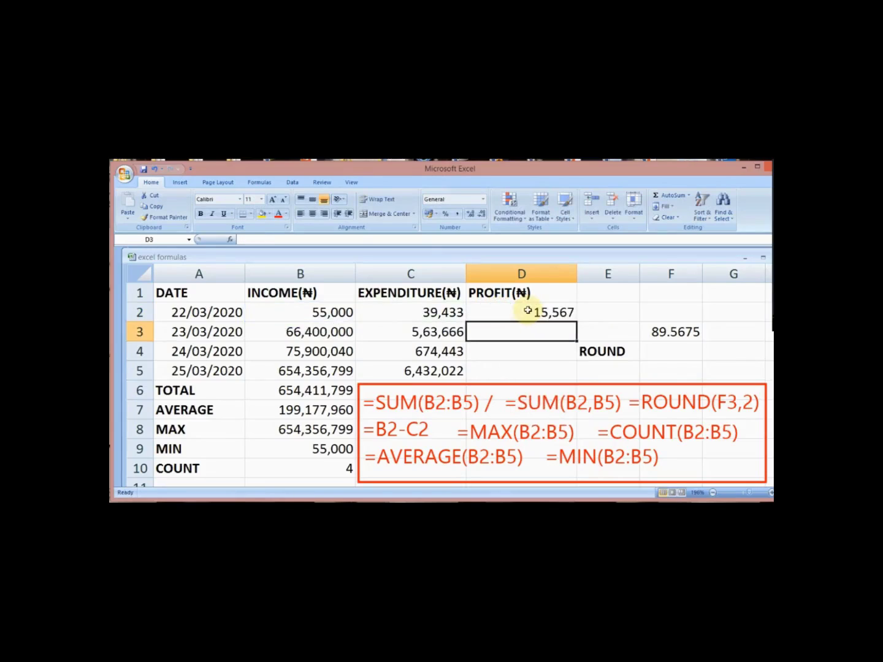
{"action": "left_click", "coordinate": [537, 313]}
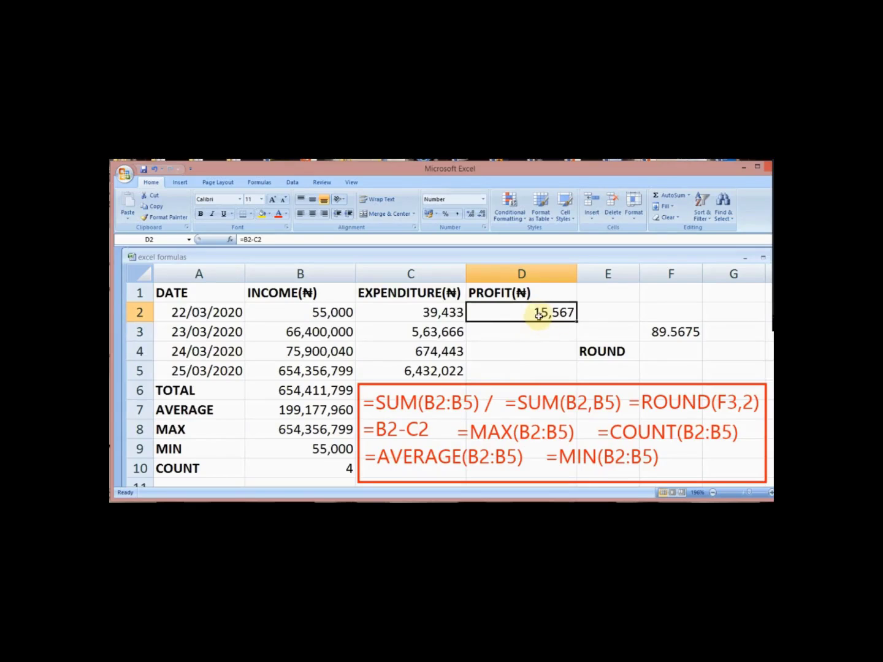
Step: Round the number in cell F3 to two decimal places in cell F4 with the formula =ROUND(F3,2)
{"action": "left_click", "coordinate": [664, 334]}
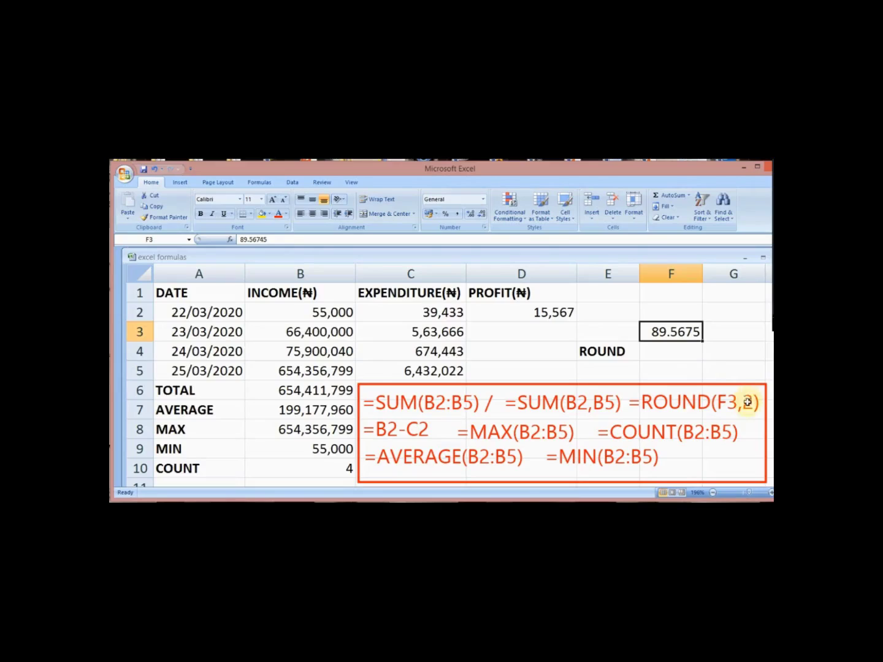
{"action": "left_click", "coordinate": [656, 347]}
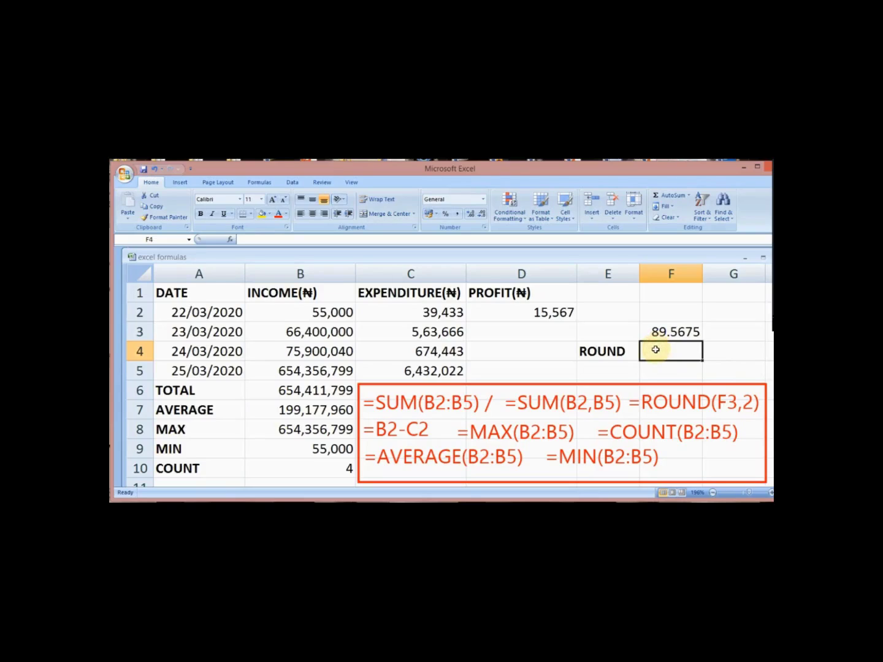
{"action": "type", "text": "="}
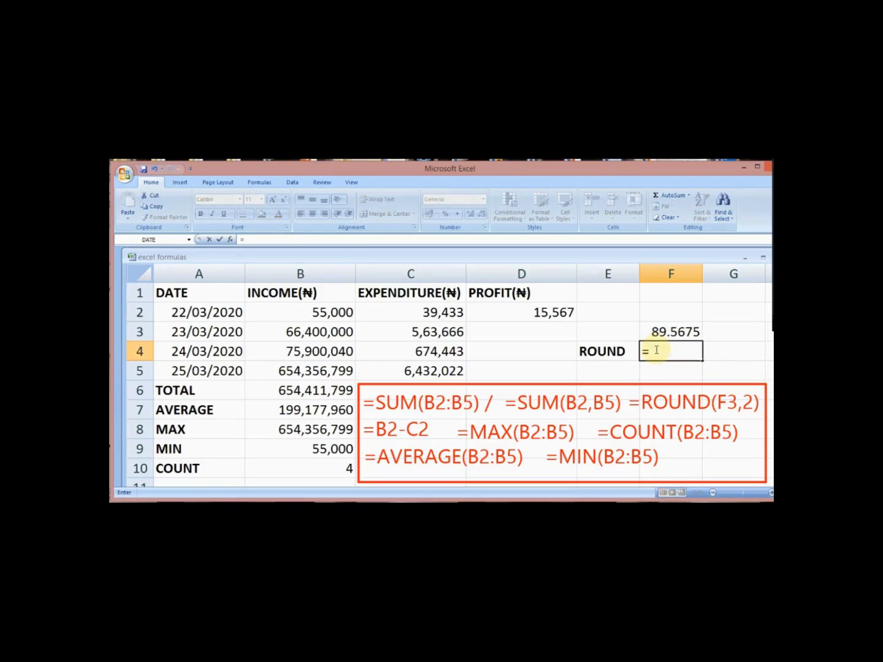
{"action": "type", "text": "ROUND"}
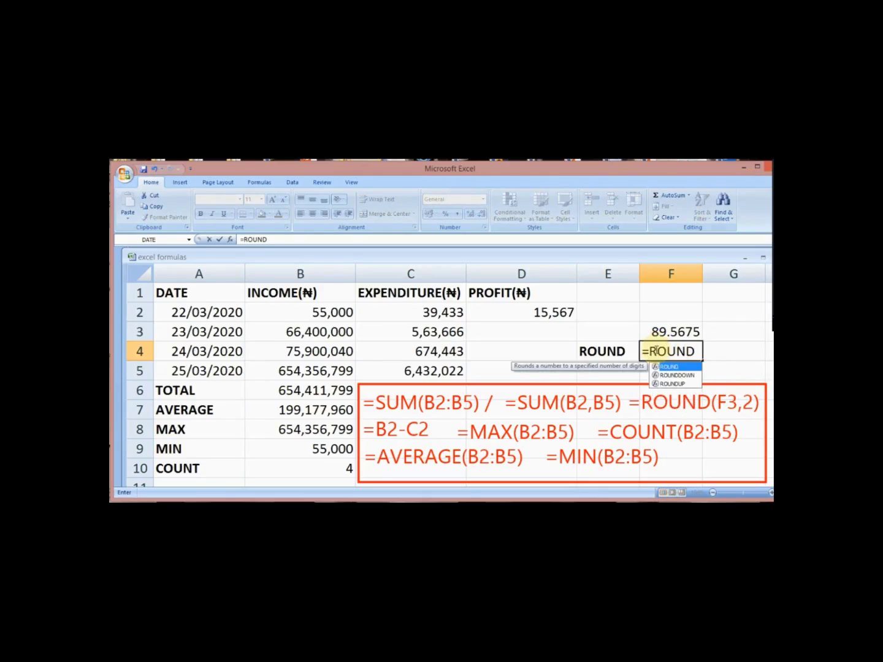
{"action": "type", "text": "(F2"}
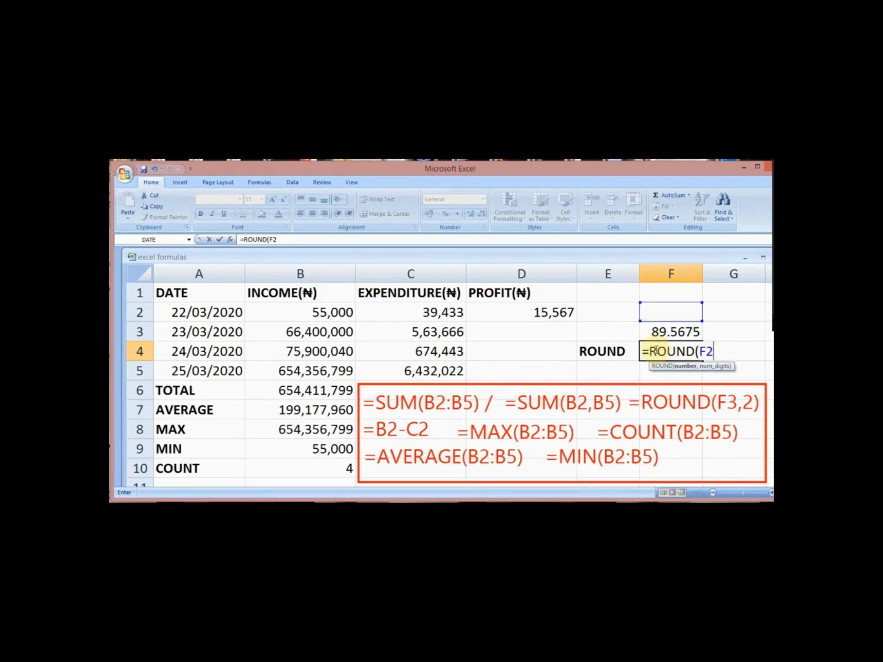
{"action": "key", "text": "BackSpace"}
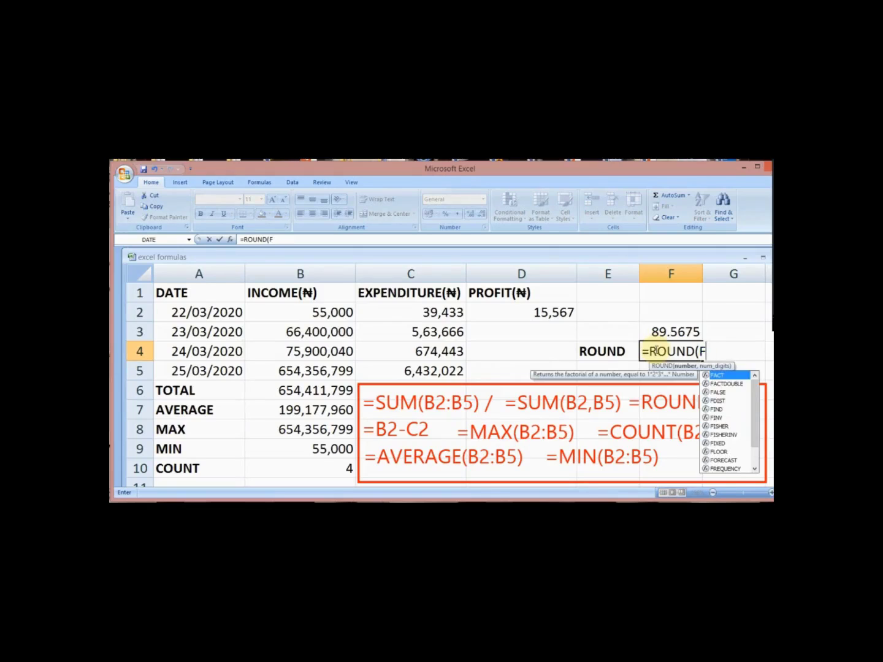
{"action": "type", "text": "3,2"}
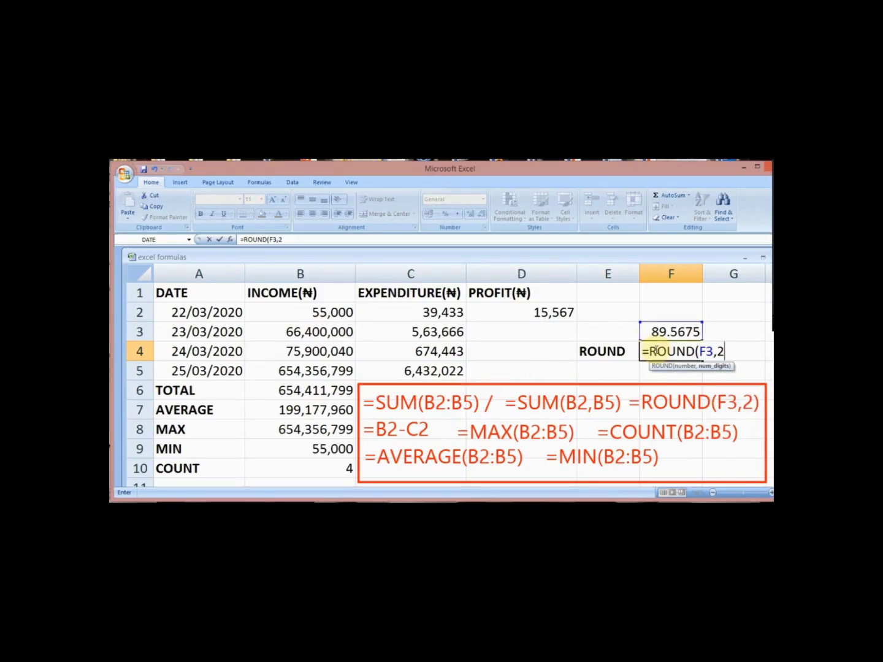
{"action": "type", "text": ")"}
{"action": "key", "text": "Return"}
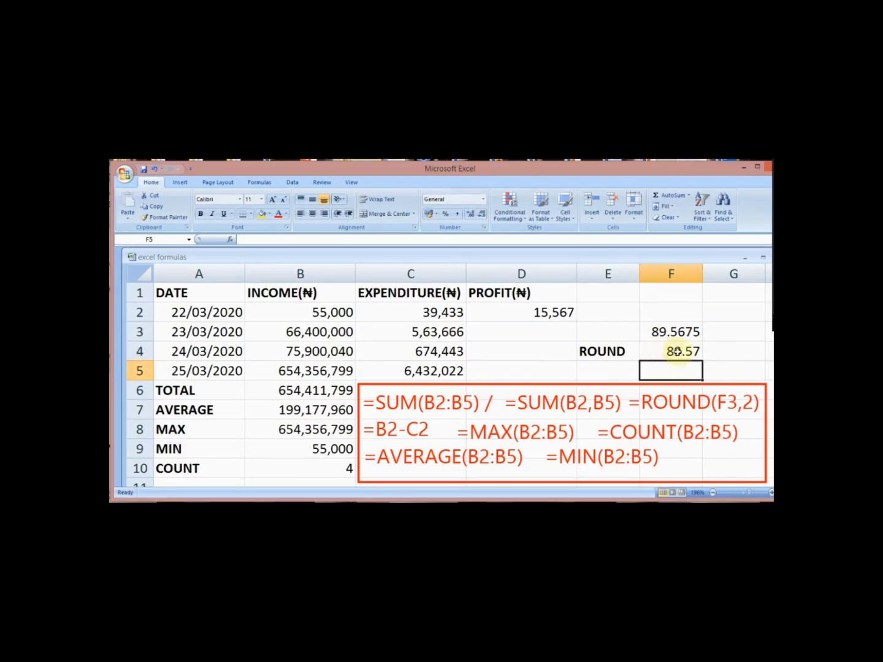